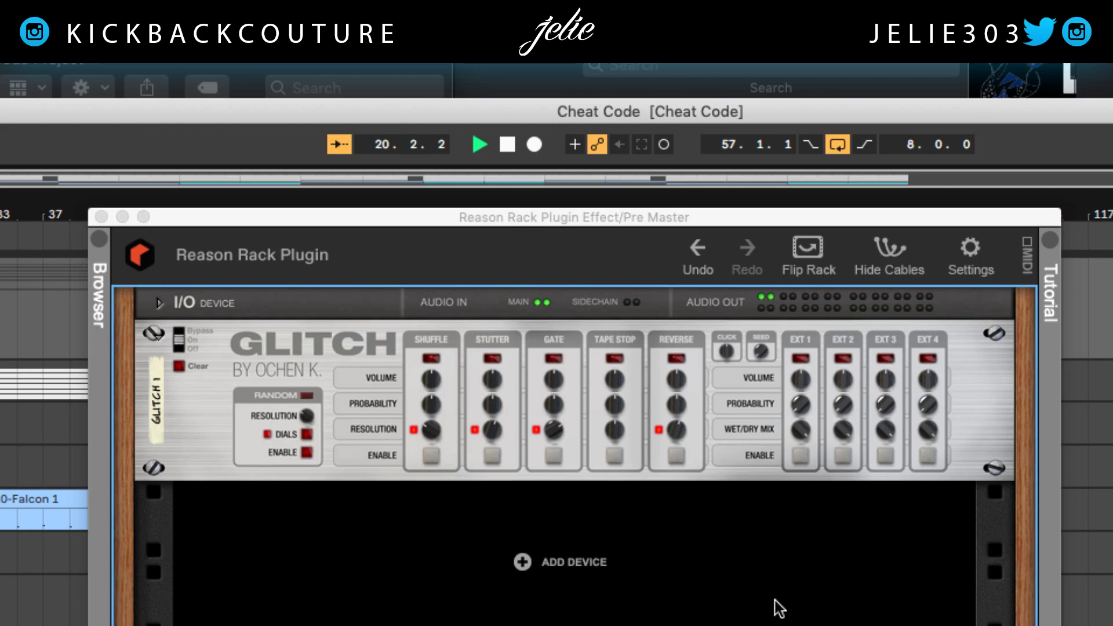
Step: Position the Reason Rack window over the Cheat Code arrangement and start song playback
drag(524, 217, 557, 233)
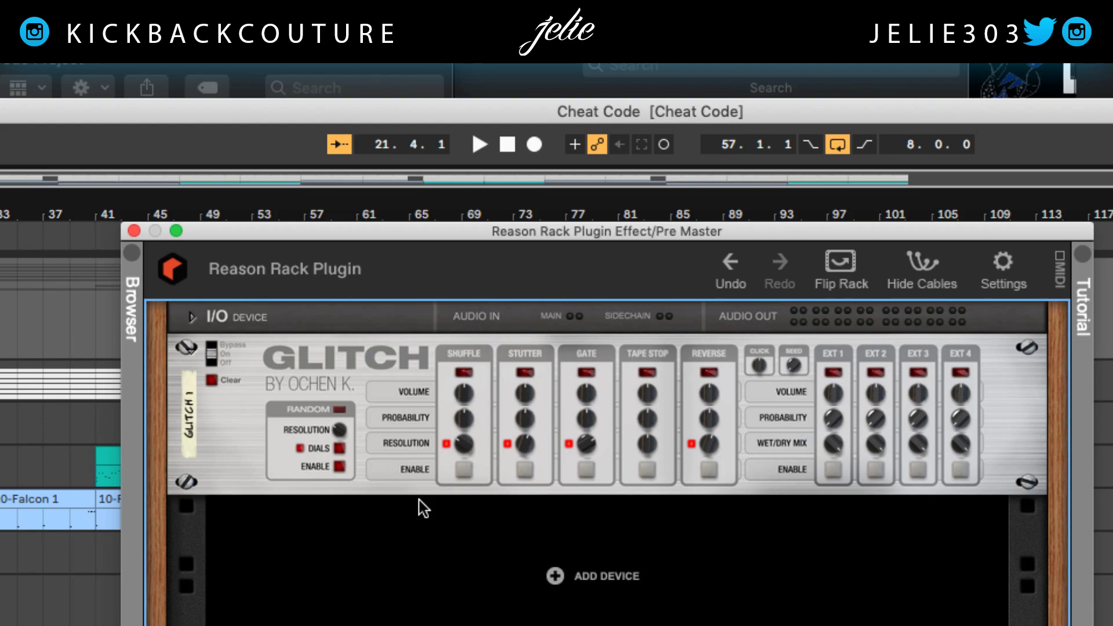
drag(574, 231, 541, 240)
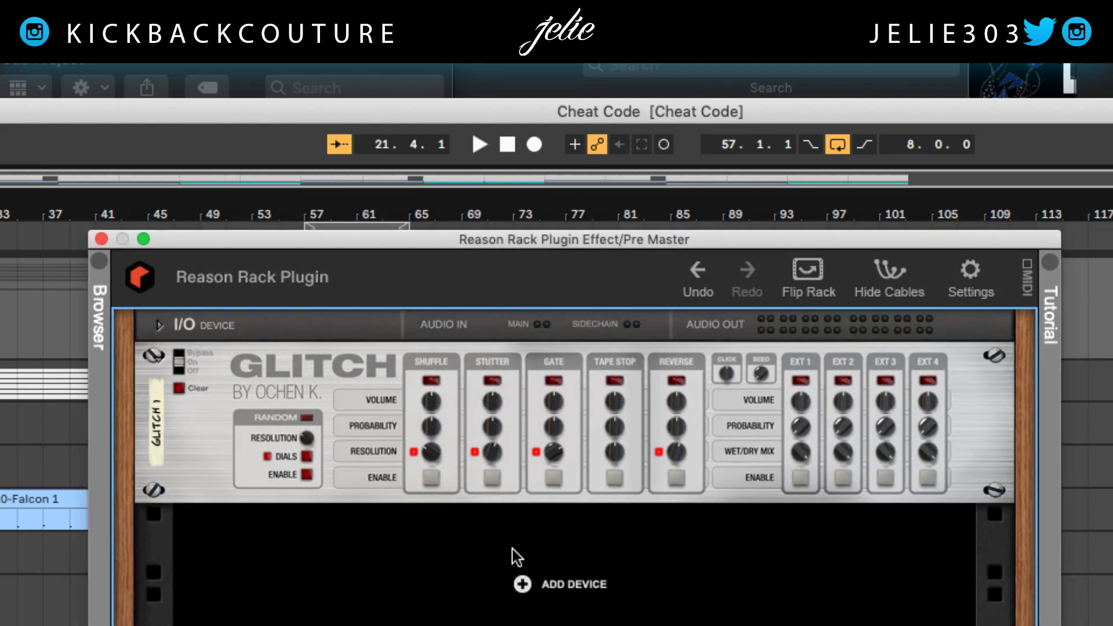
key(space)
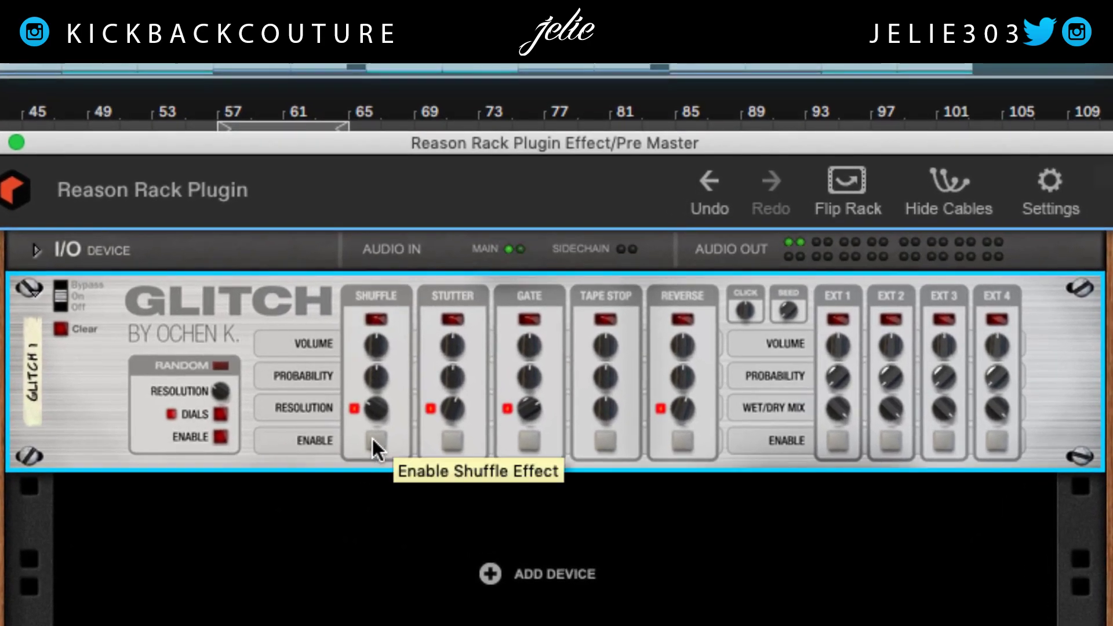
Step: Switch Glitch's Shuffle, Stutter and Gate effects on and back off in turn
click(424, 472)
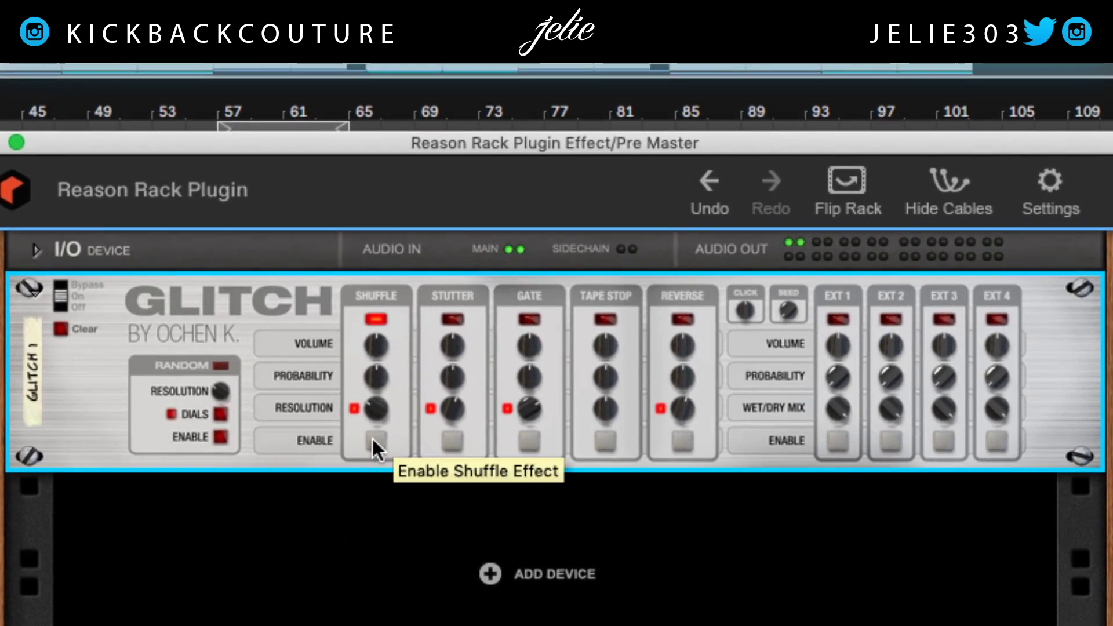
click(374, 439)
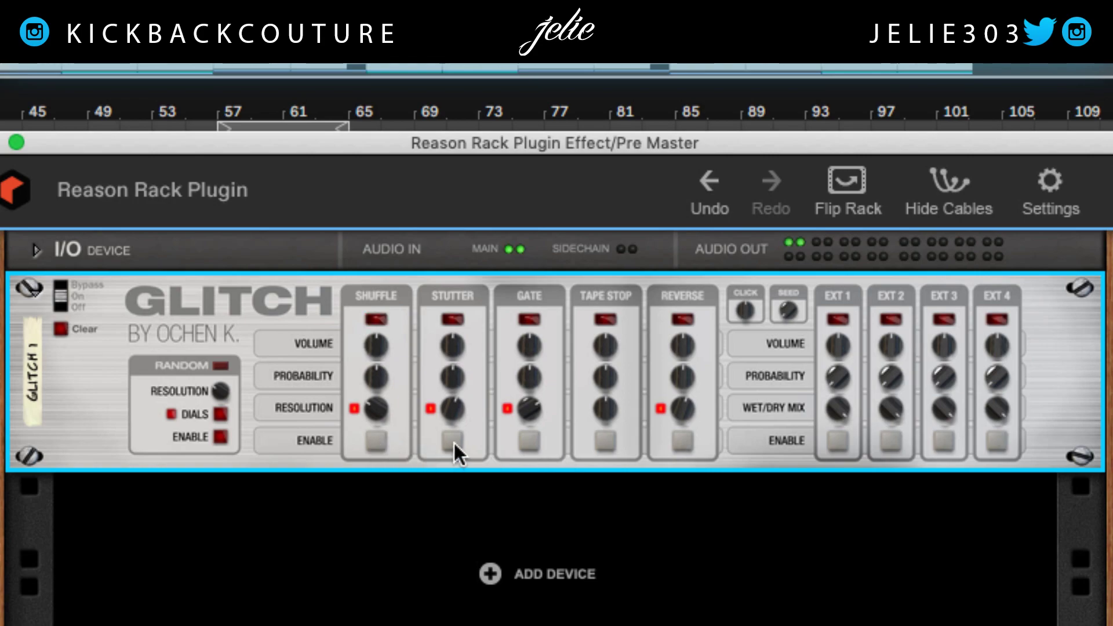
click(453, 439)
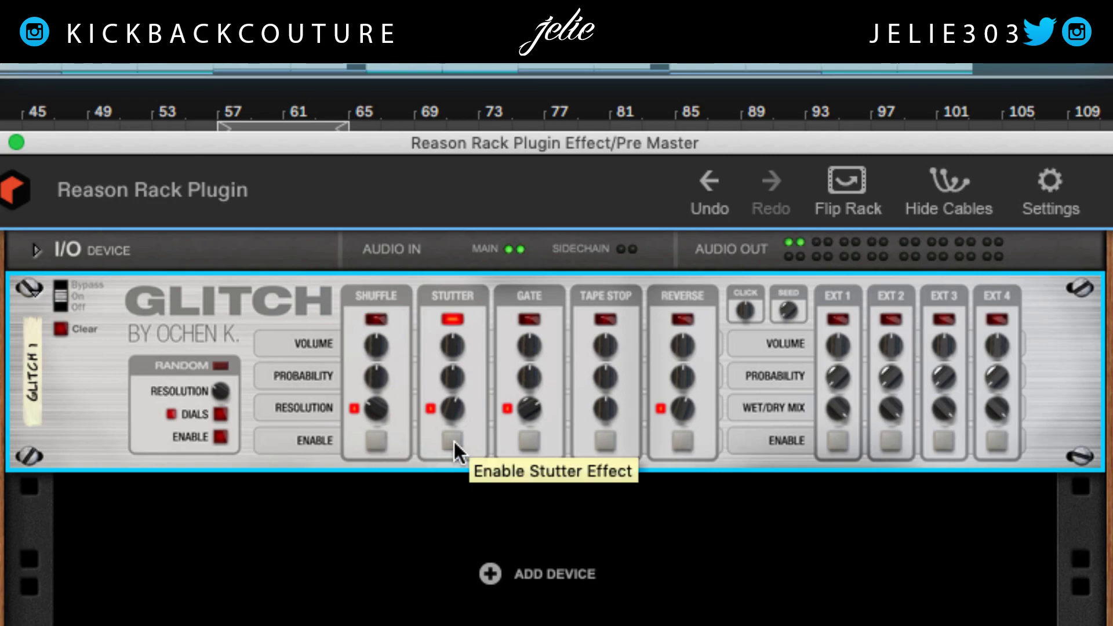
click(454, 439)
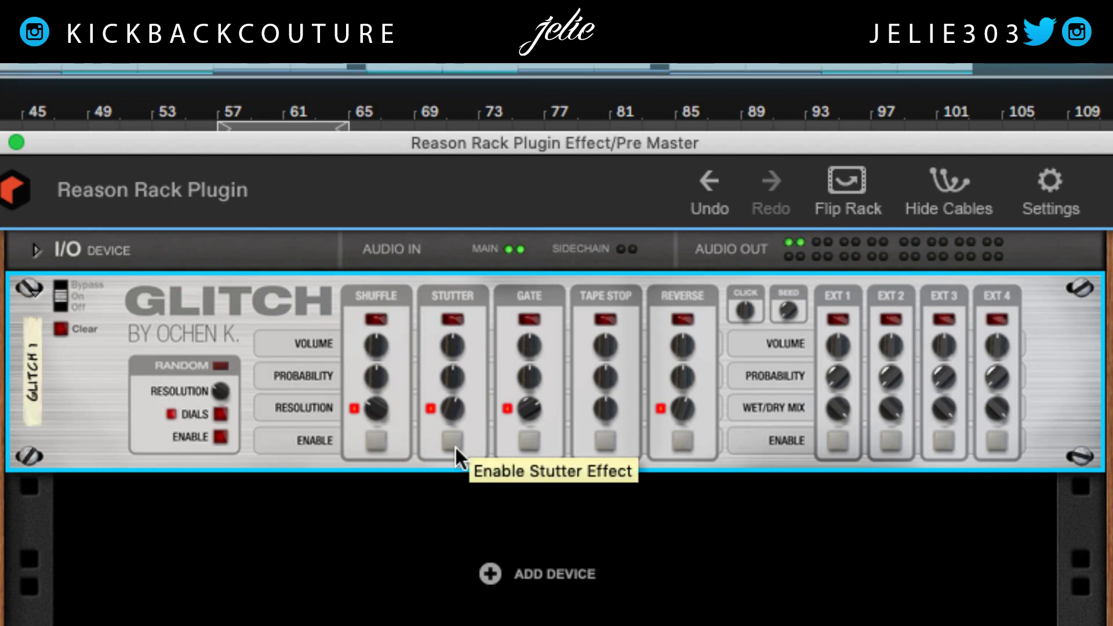
click(529, 440)
click(529, 440)
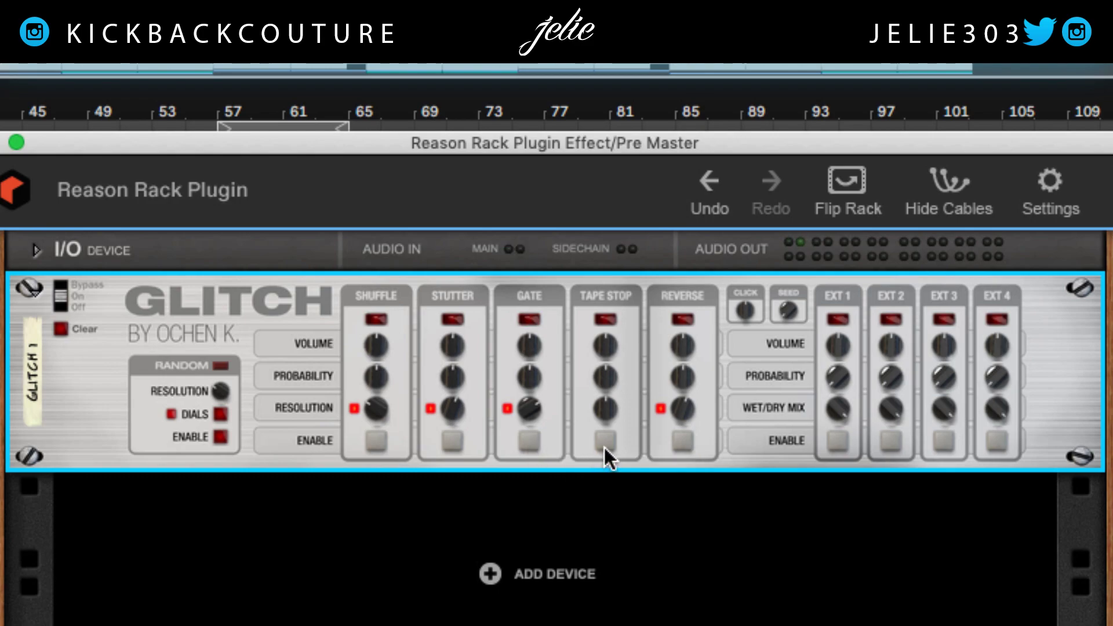
Step: Switch Tape Stop and Reverse on and off, then deselect the Glitch device
click(604, 445)
click(604, 445)
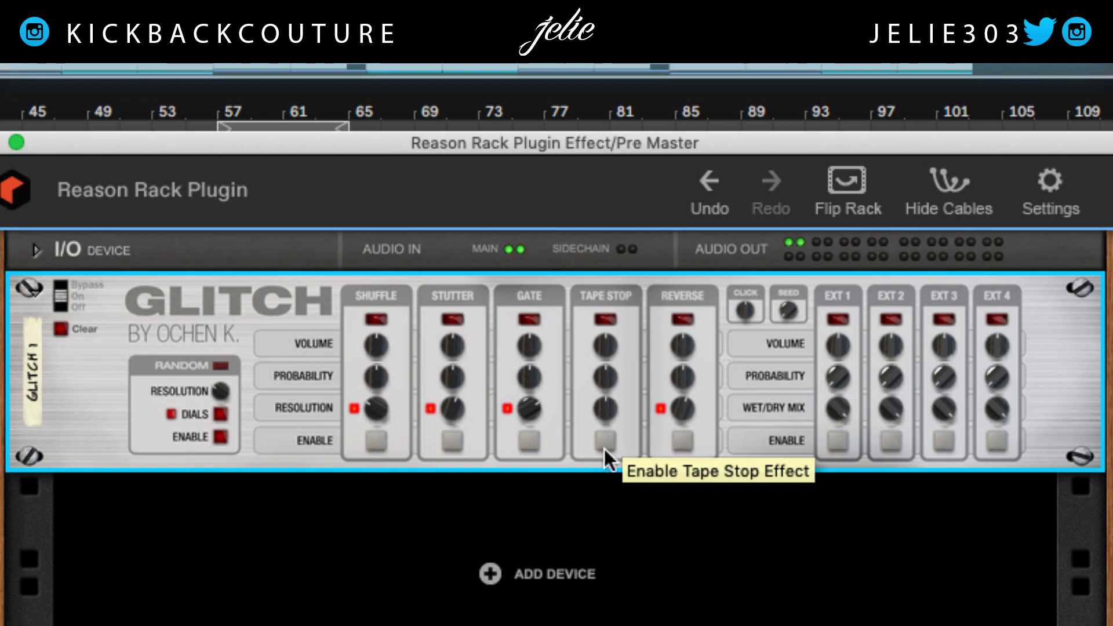
click(681, 439)
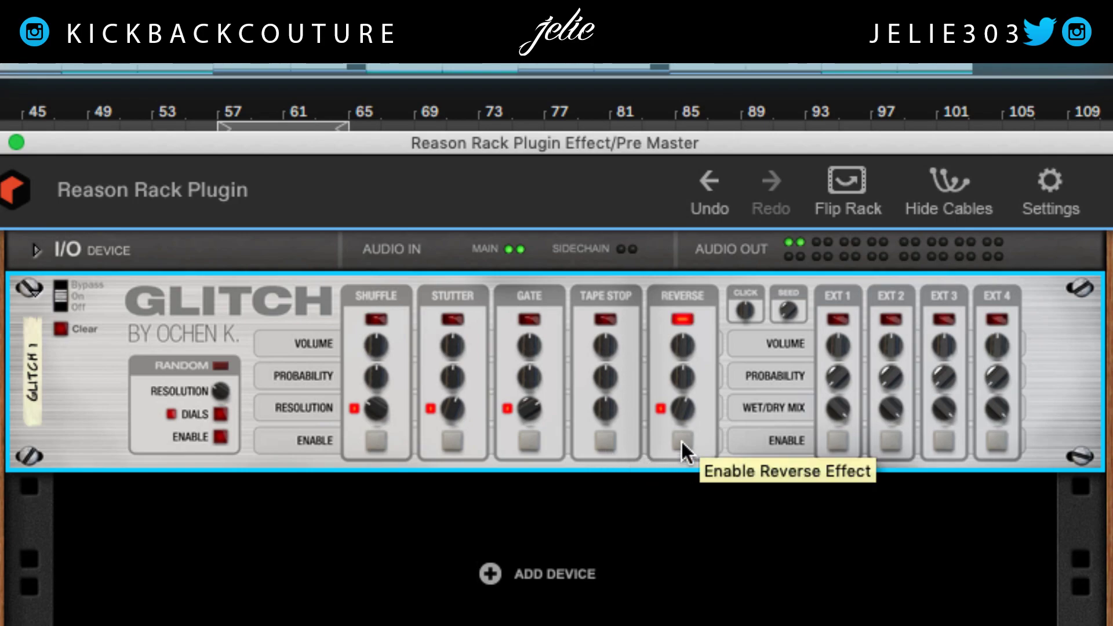
click(681, 439)
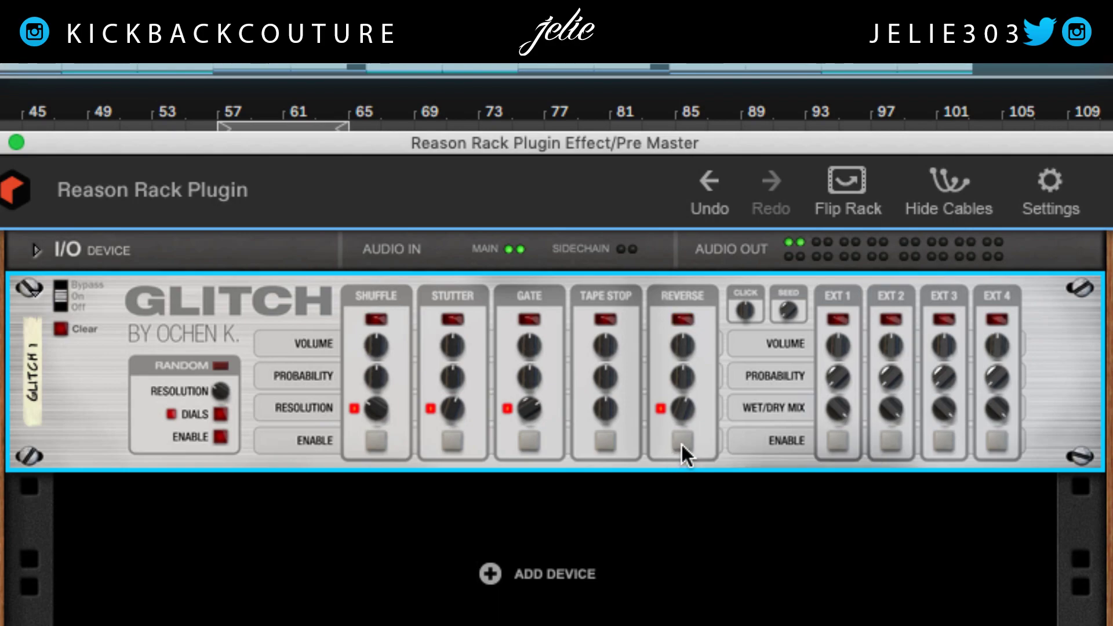
click(681, 444)
click(680, 444)
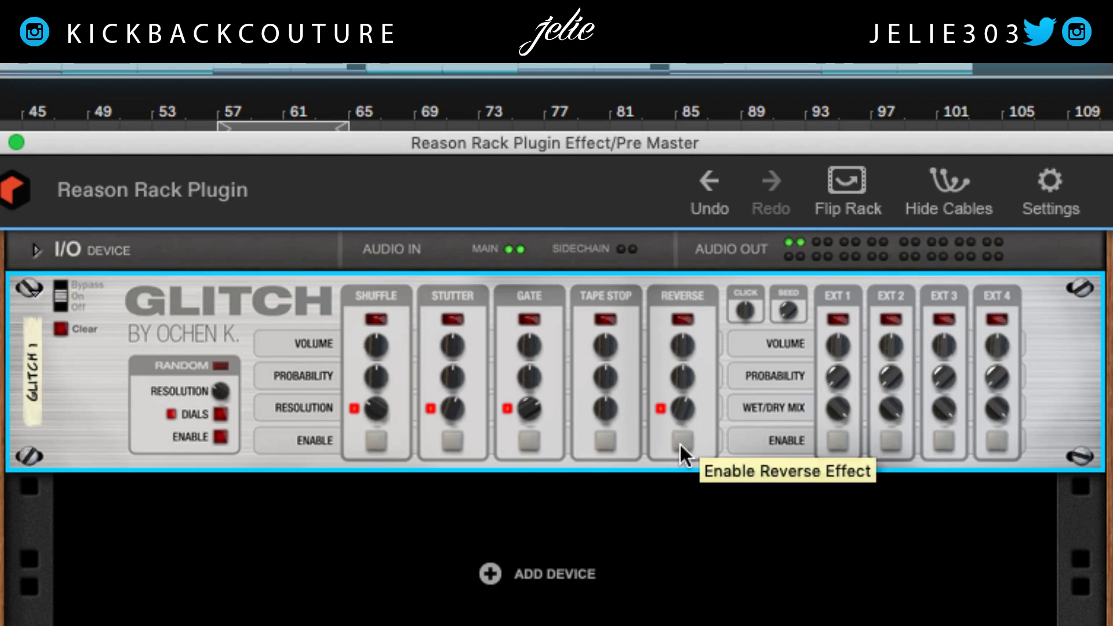
click(232, 621)
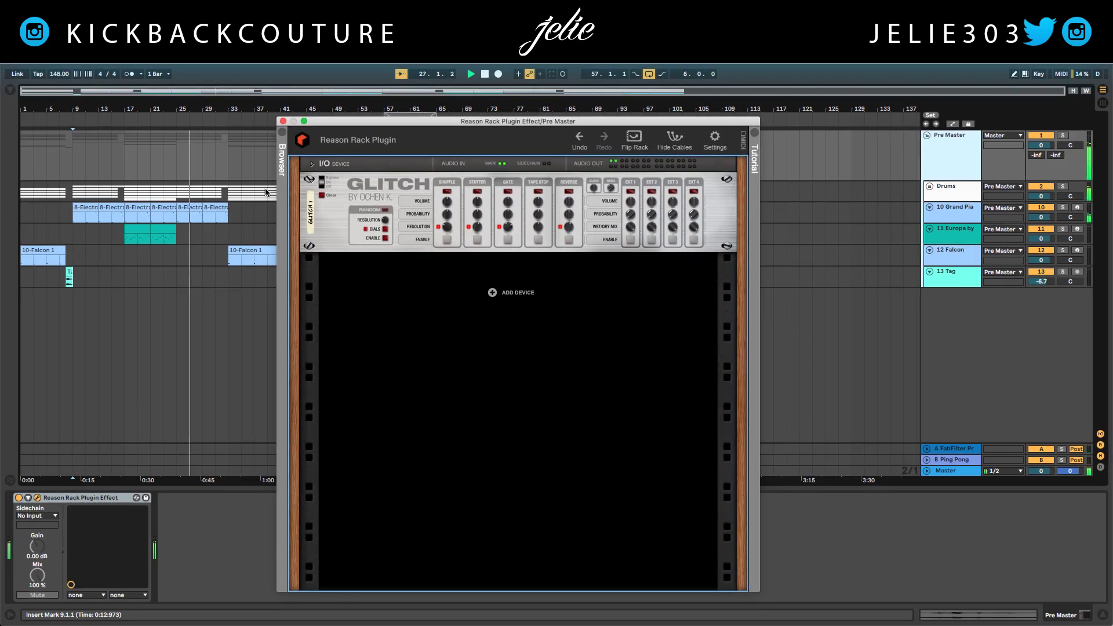
Step: Drag kHs Tape Stop from the Browser into the rack below Glitch, then select it
click(283, 159)
drag(400, 327, 600, 328)
click(283, 132)
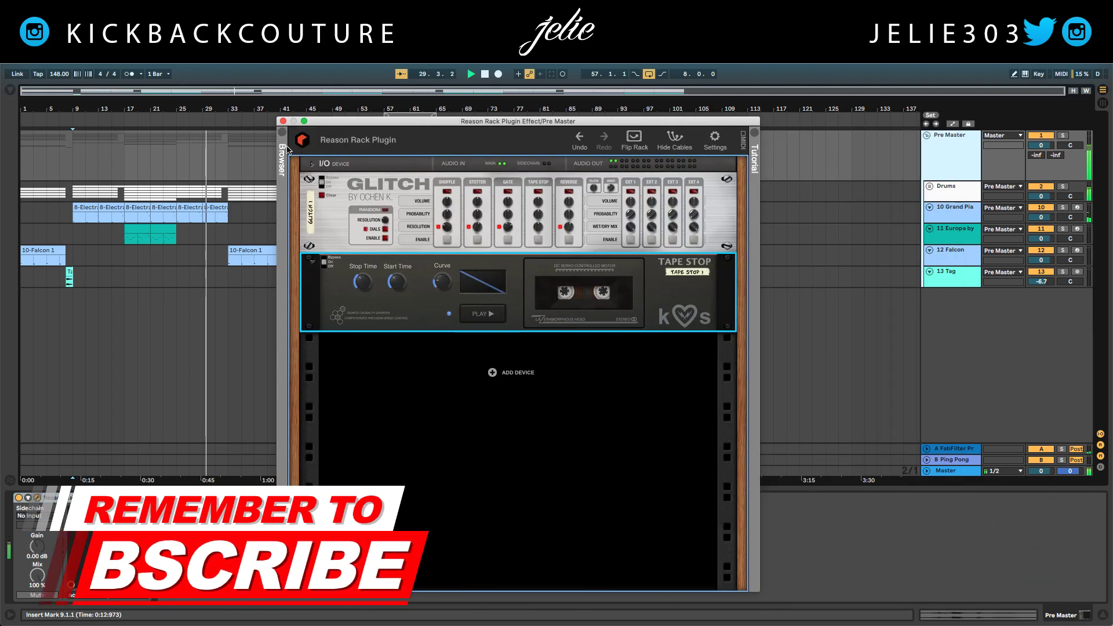
click(397, 365)
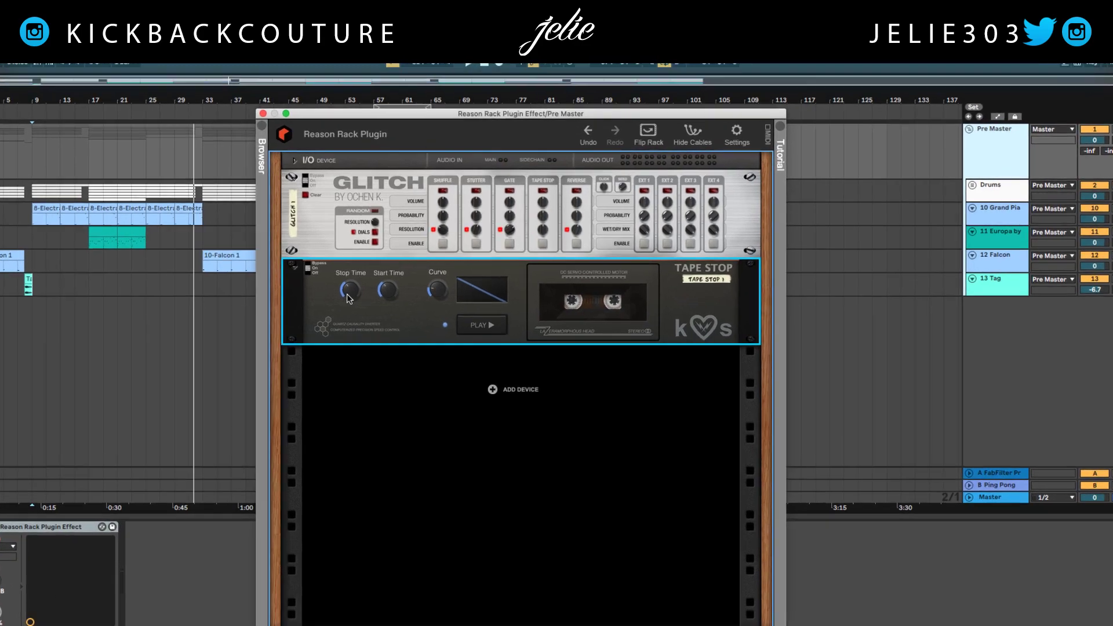
click(375, 287)
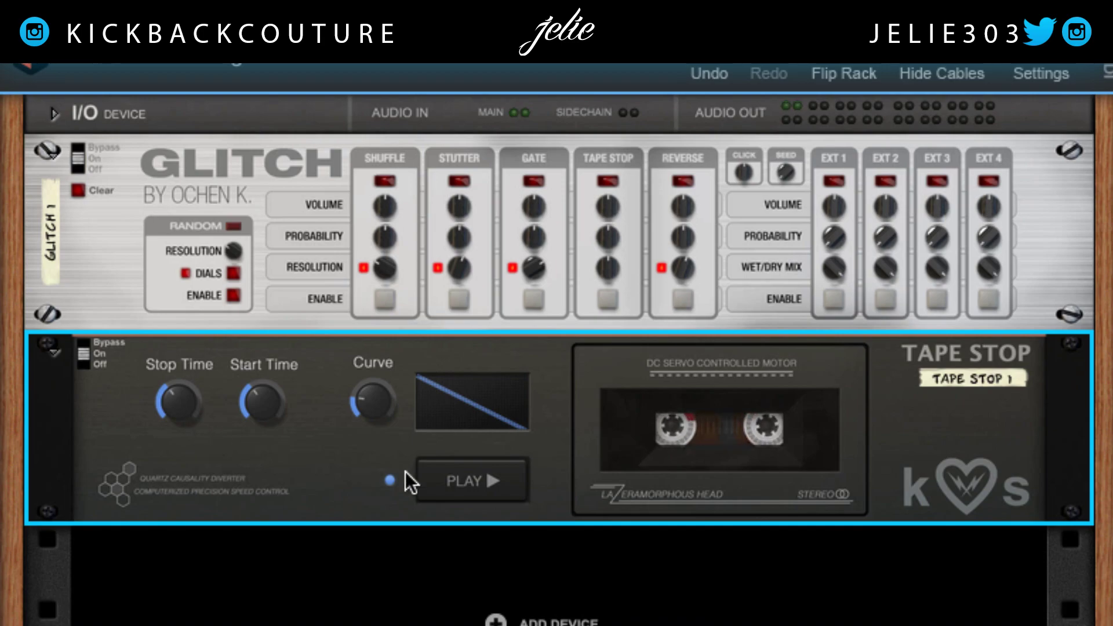
Step: Trigger Tape Stop's PLAY repeatedly while raising Stop Time to 299 ms and lowering Start Time
click(448, 478)
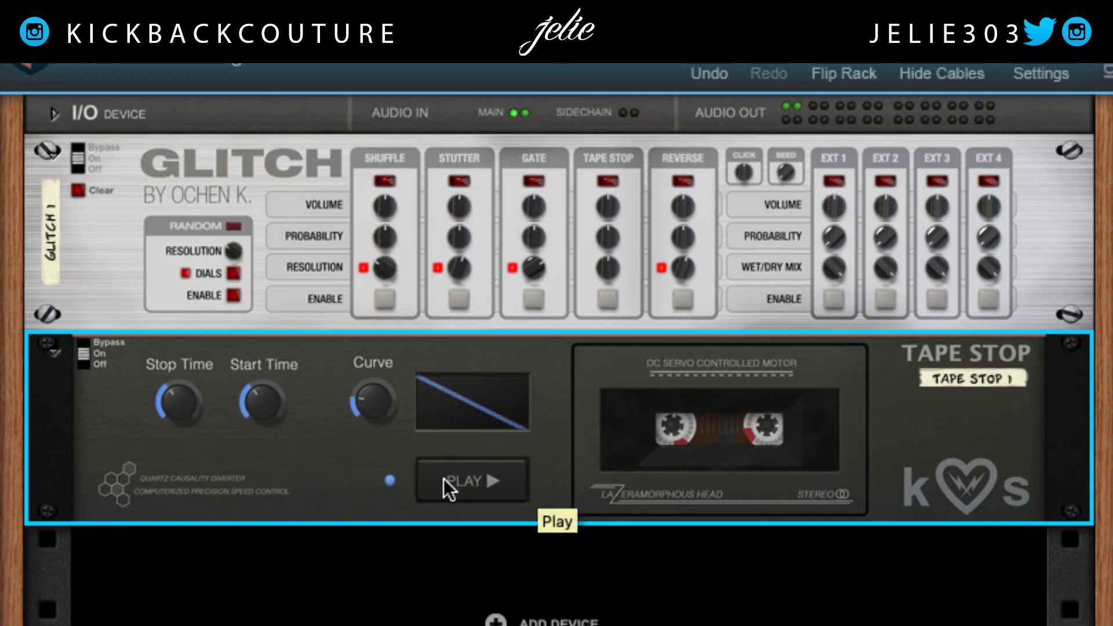
click(443, 479)
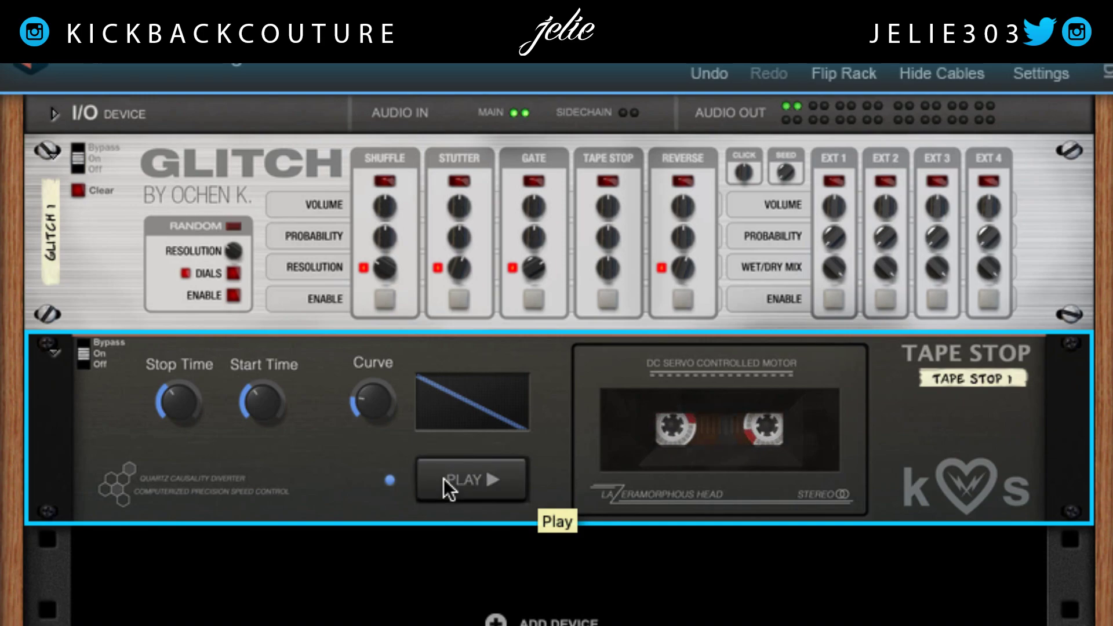
click(443, 478)
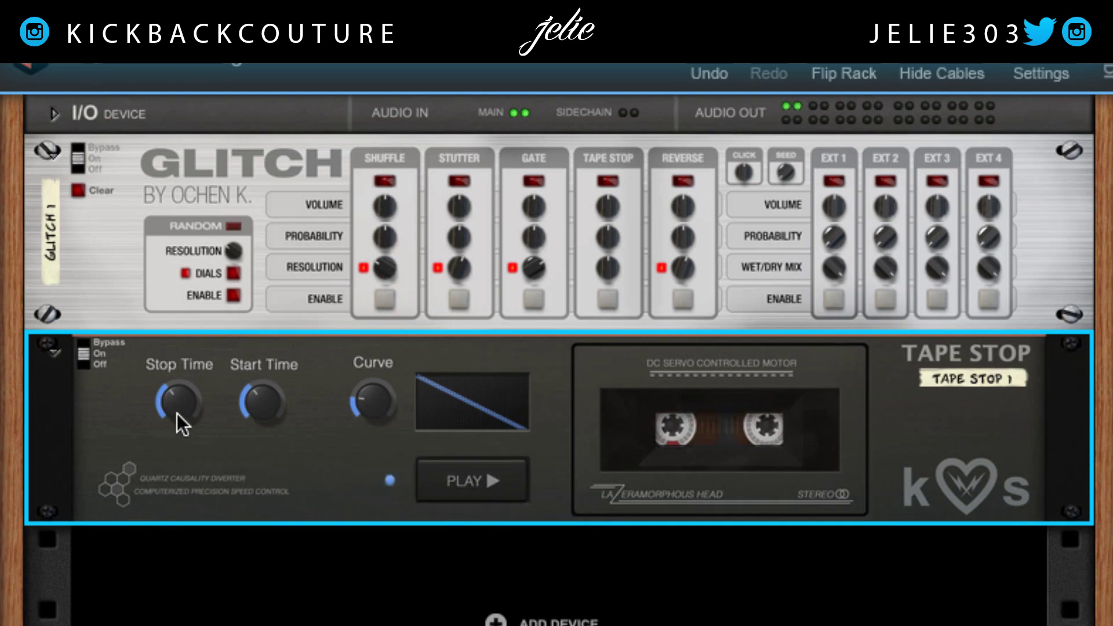
drag(176, 408, 161, 370)
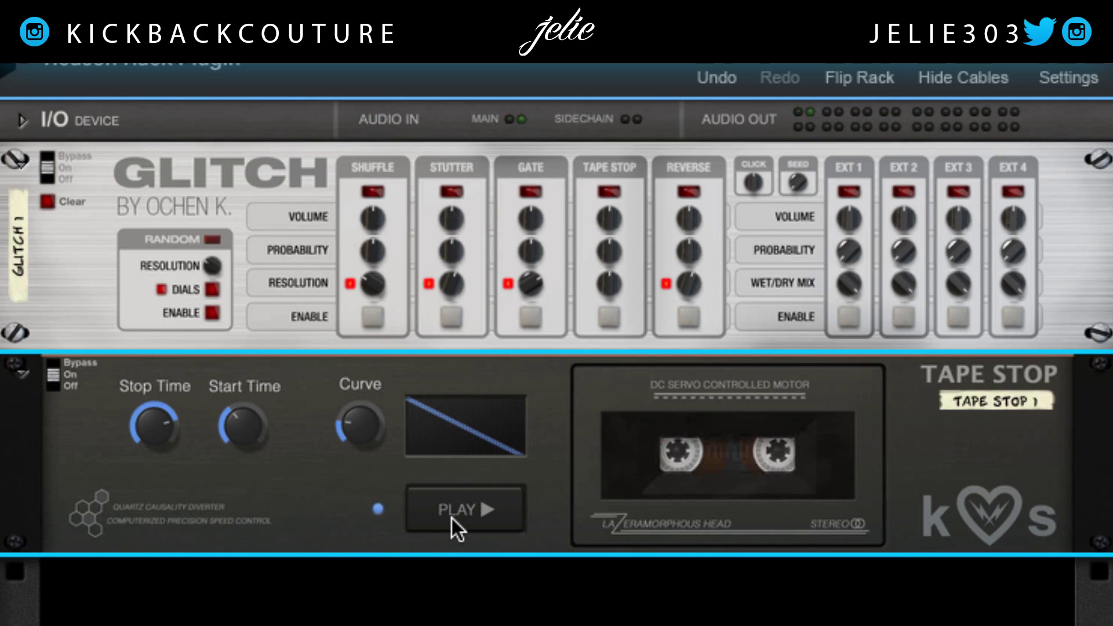
click(451, 518)
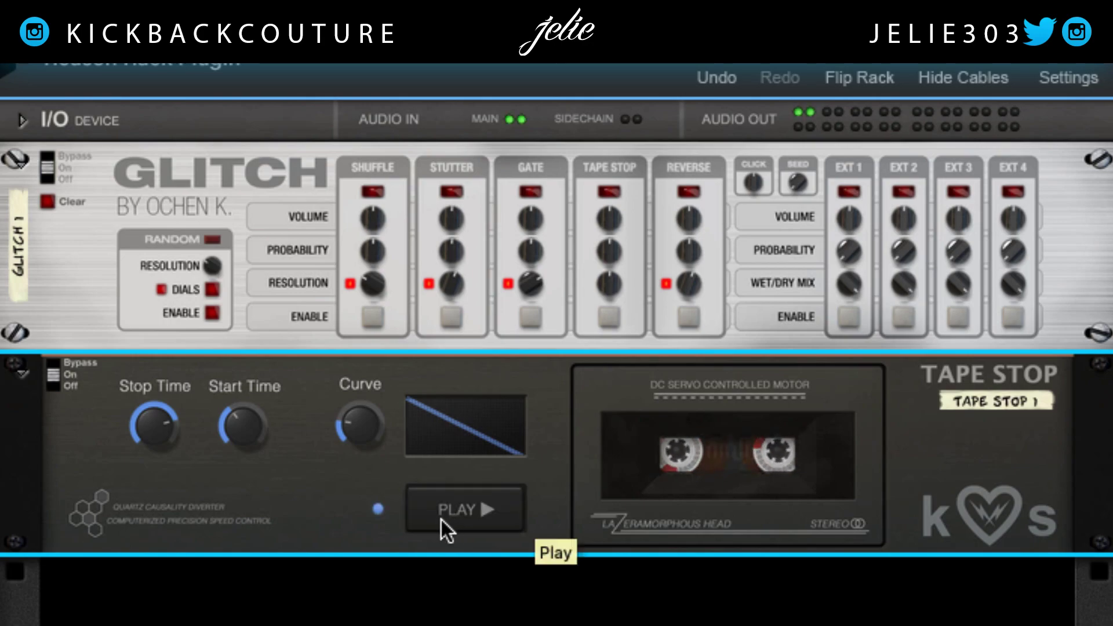
drag(259, 430, 262, 463)
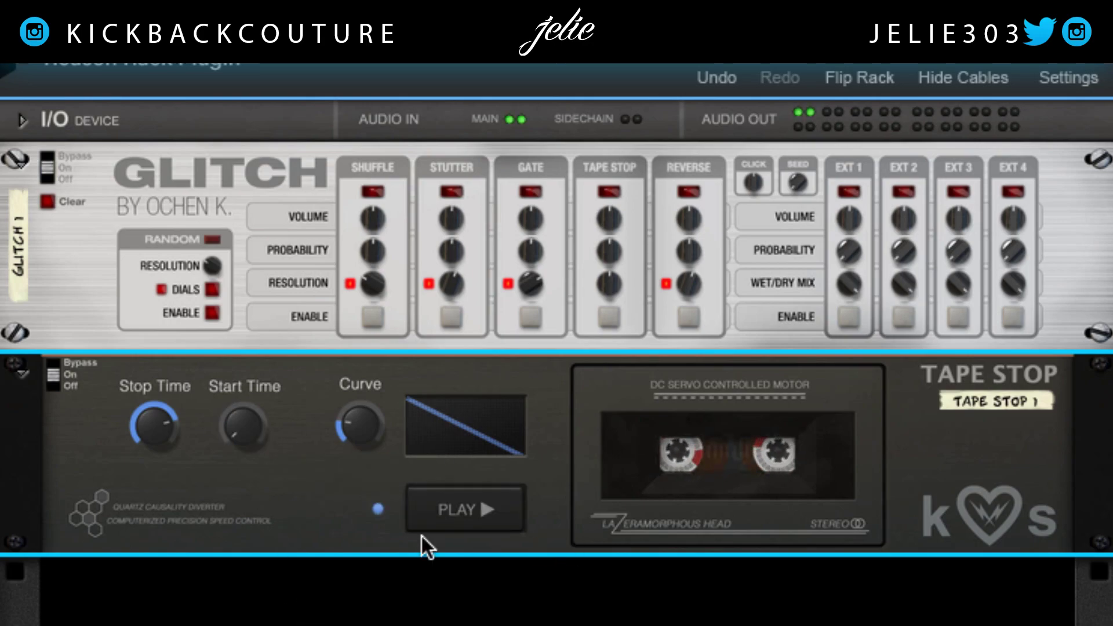
click(440, 510)
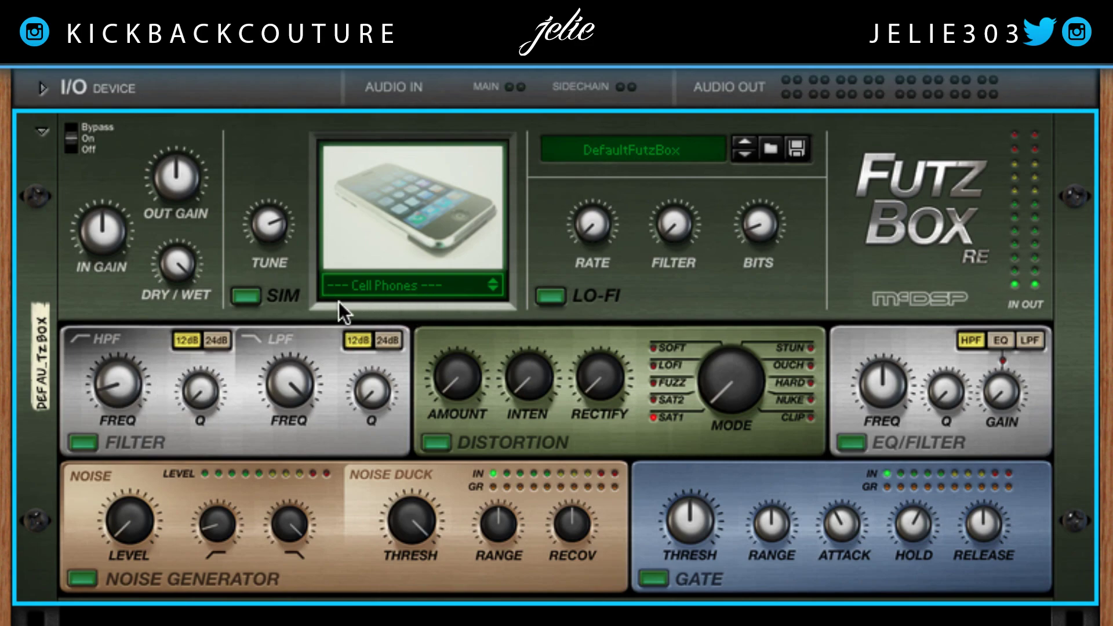
Step: Try the FutzBox AM Boom Box simulation, then a Small Electronics simulation
click(429, 284)
scroll(510, 597, down, 15)
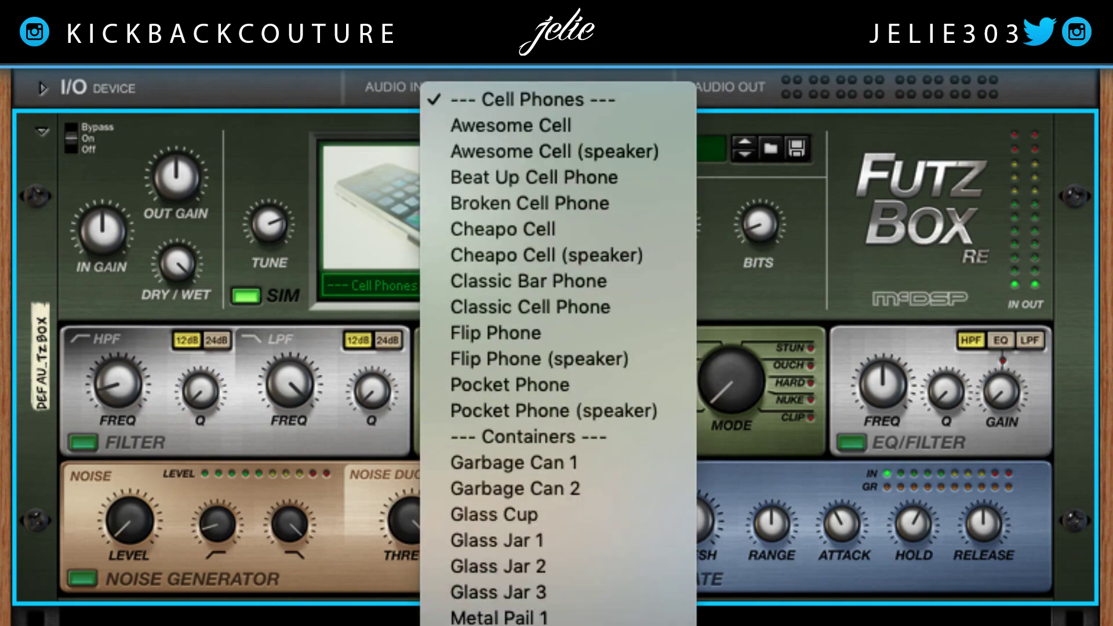
scroll(510, 597, down, 5)
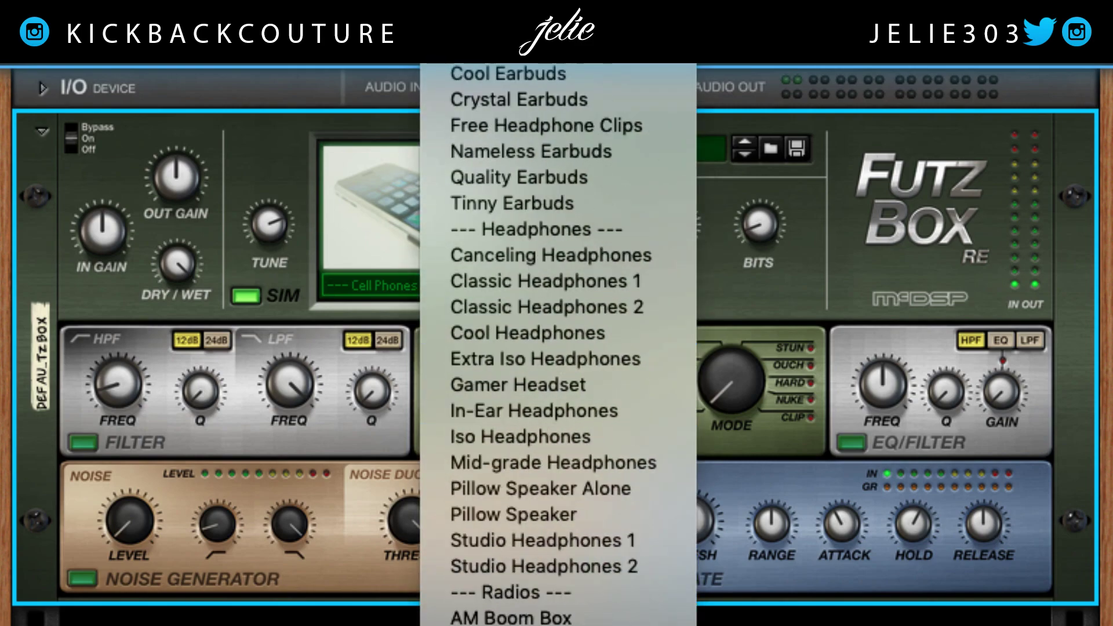
click(497, 609)
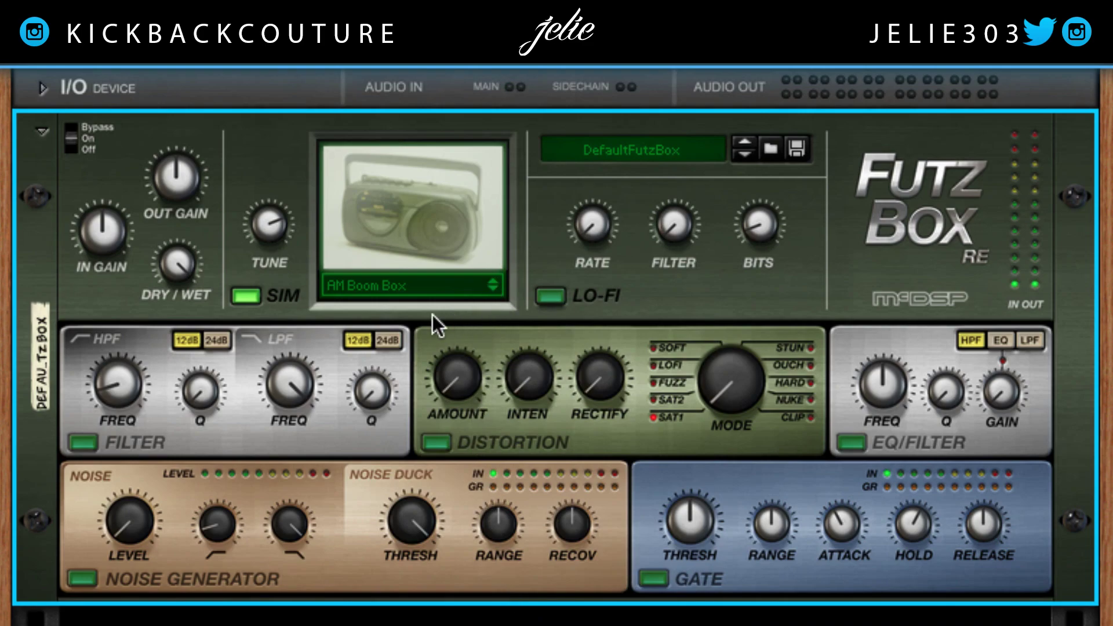
click(427, 281)
scroll(499, 589, down, 4)
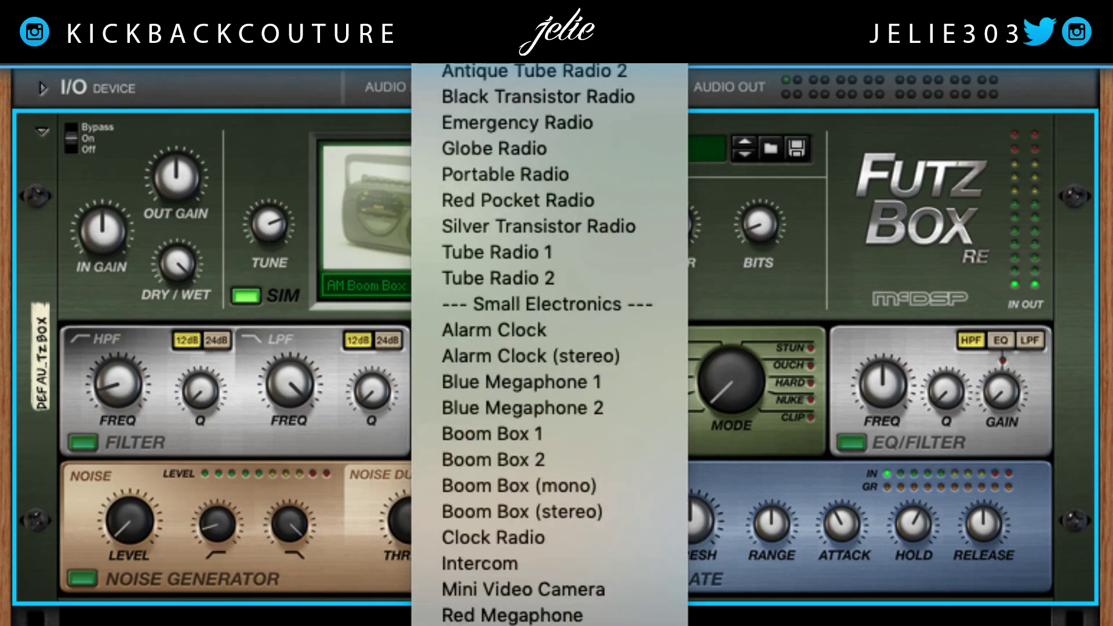
click(499, 612)
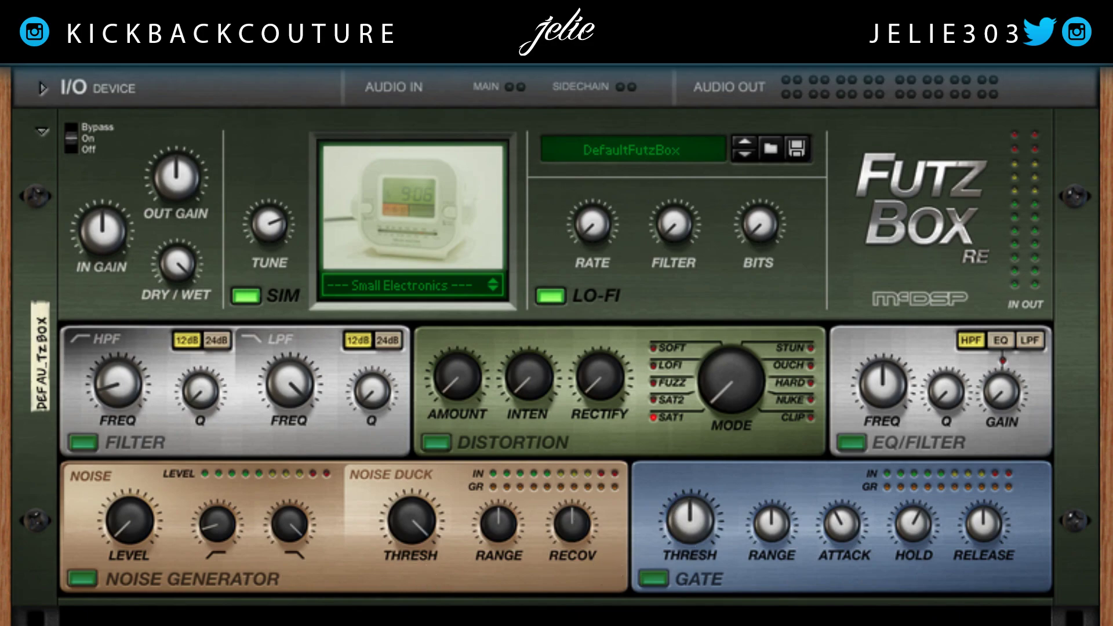
Step: Pick Awesome Cell, then step through the phone simulations to Pocket Phone
click(455, 283)
scroll(495, 248, up, 5)
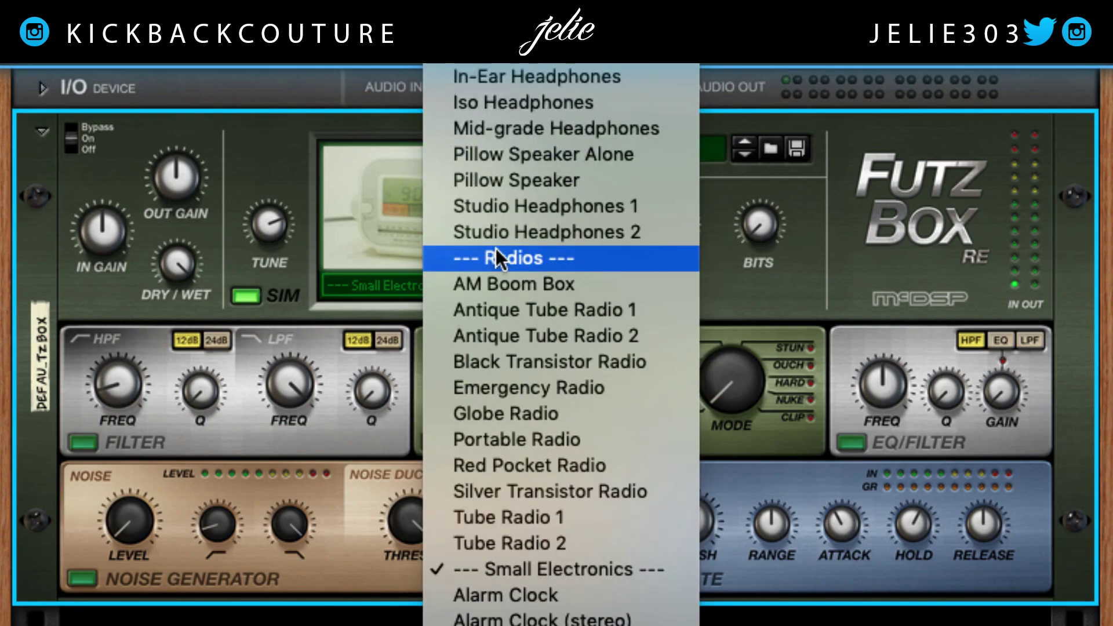
scroll(499, 243, up, 10)
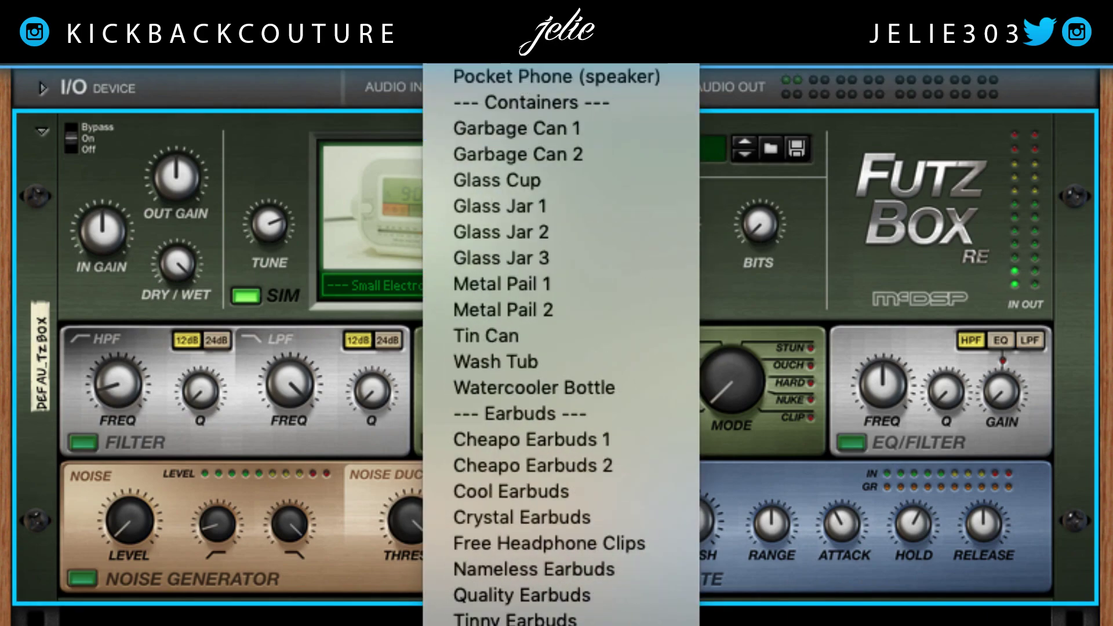
click(551, 140)
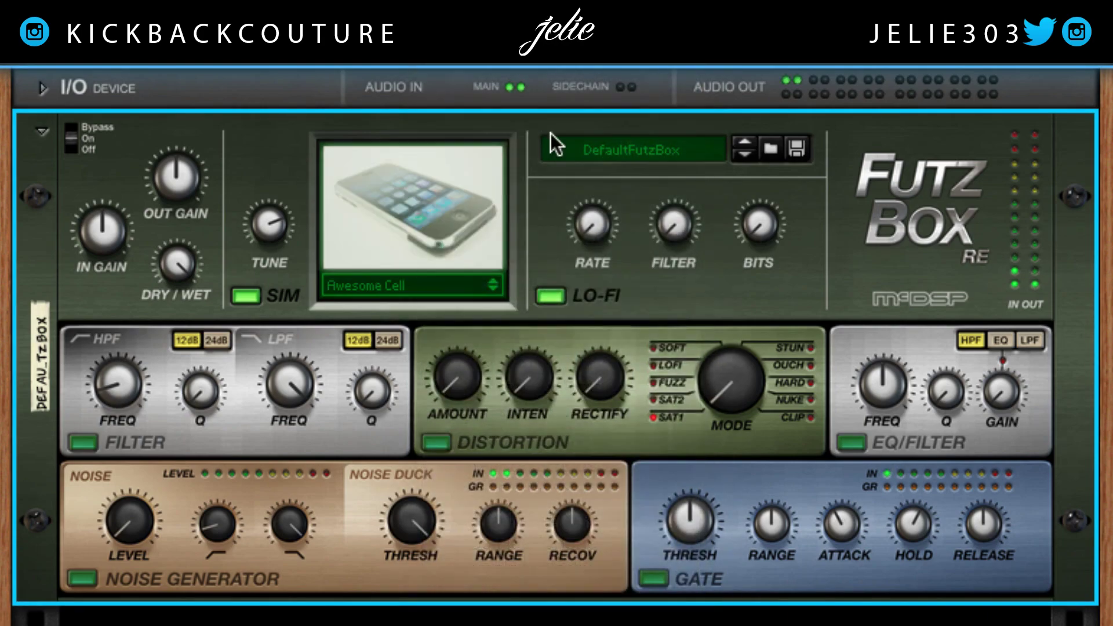
click(496, 290)
click(495, 290)
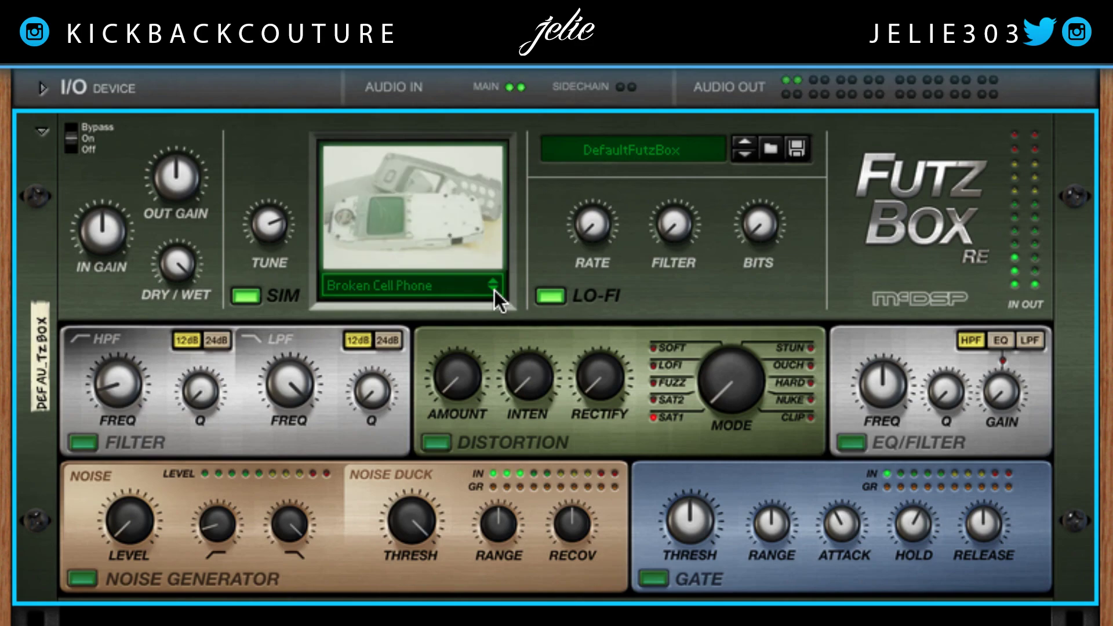
click(495, 290)
click(493, 290)
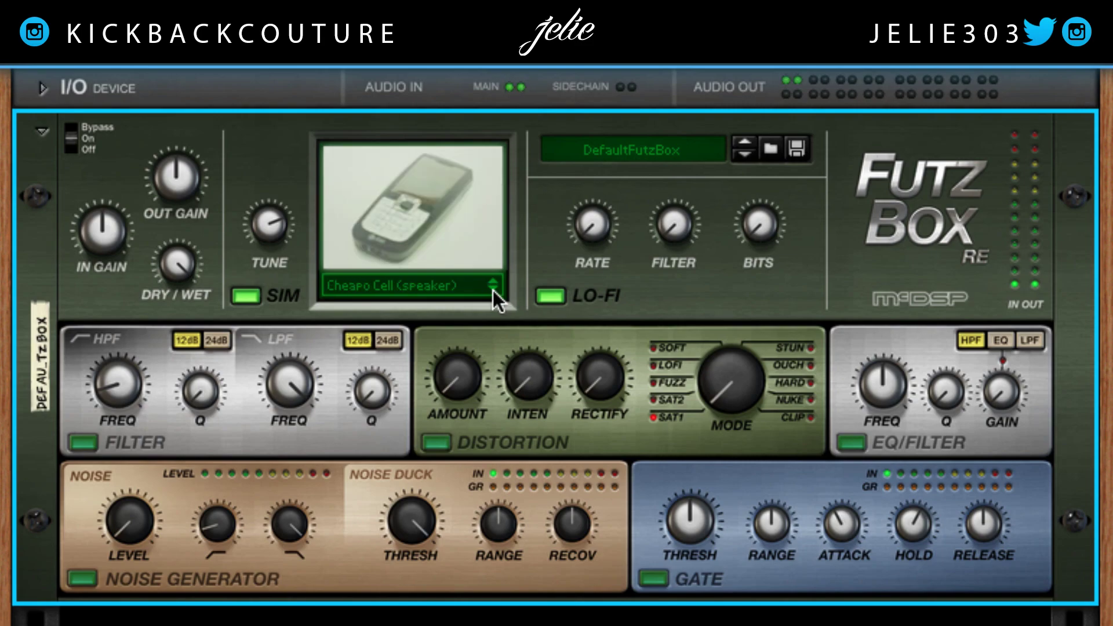
click(493, 290)
click(493, 290)
click(493, 290)
click(493, 290)
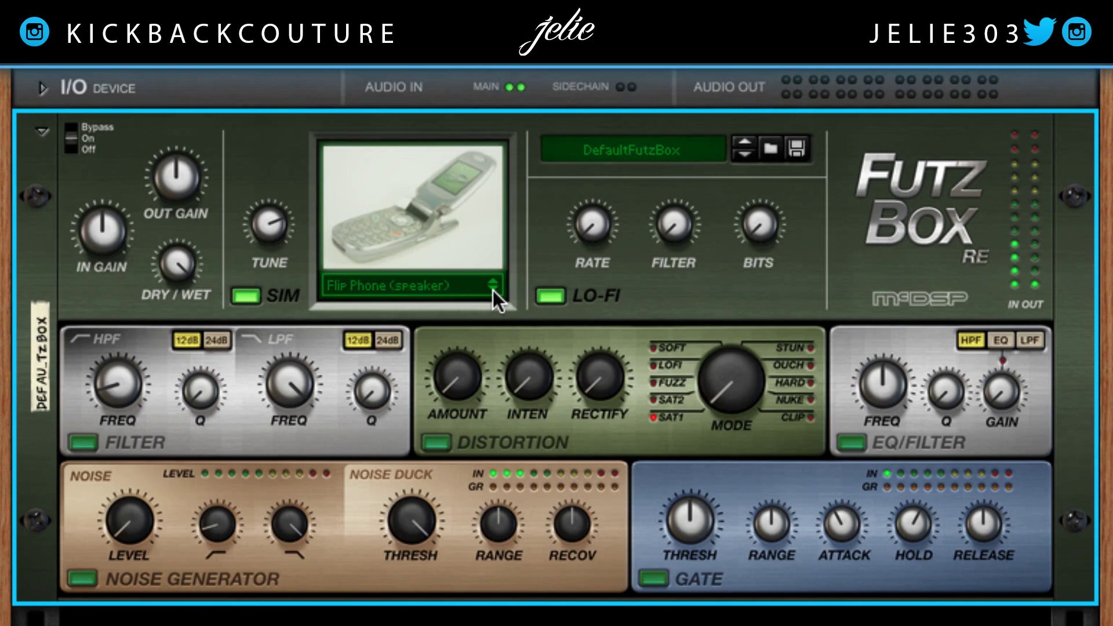
click(494, 290)
Step: Choose Antique Tube Radio 1 from the list, then step to Antique Tube Radio 2
click(447, 288)
scroll(476, 476, down, 5)
scroll(488, 514, down, 5)
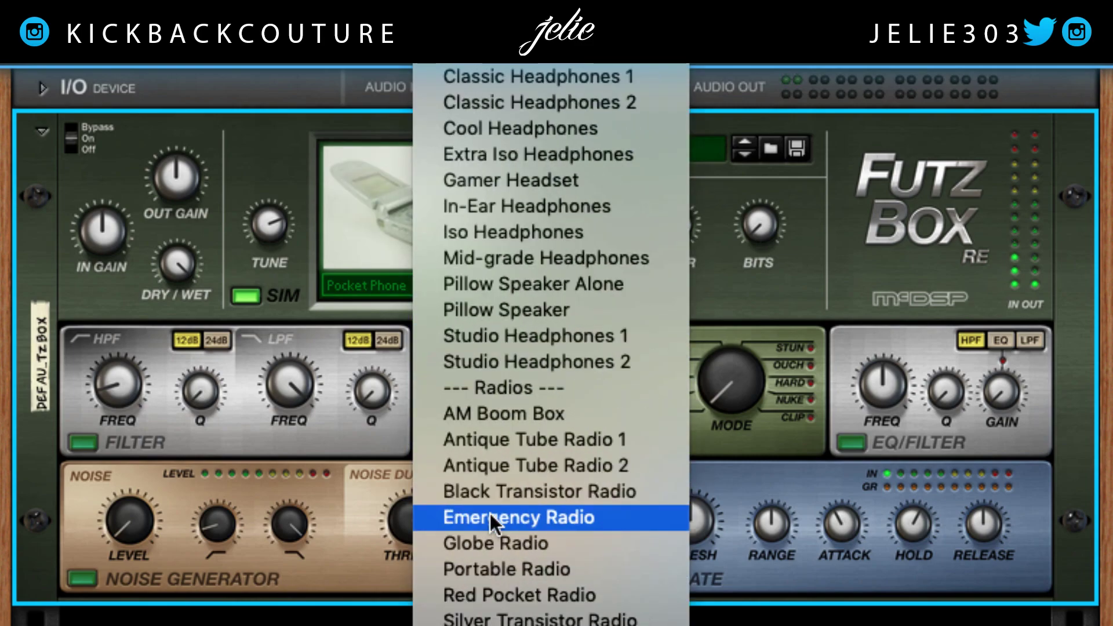
click(540, 439)
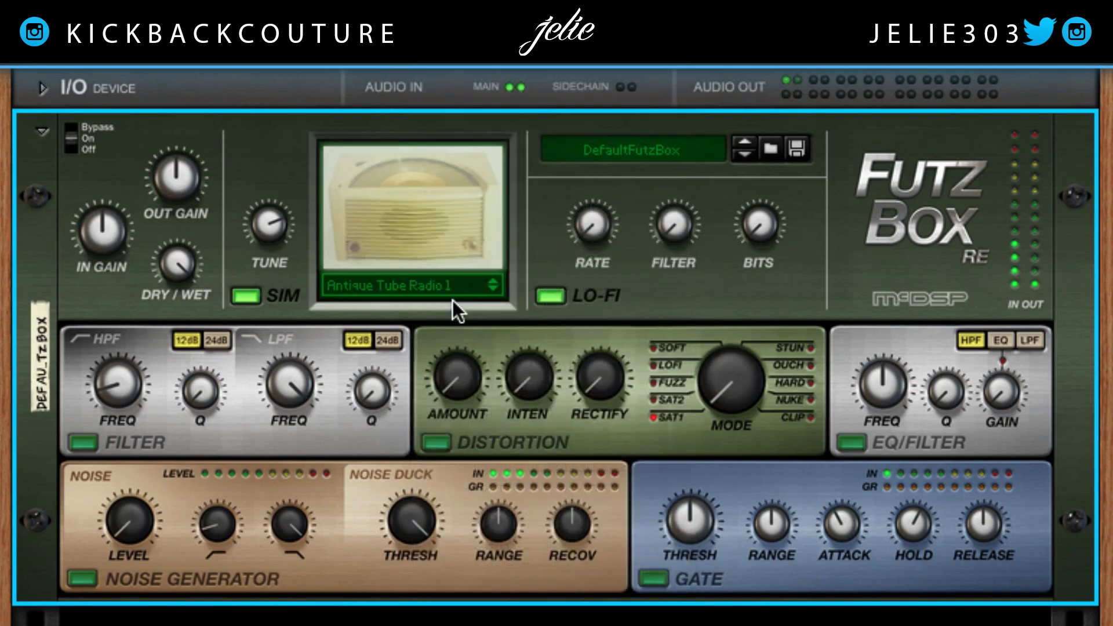
click(494, 290)
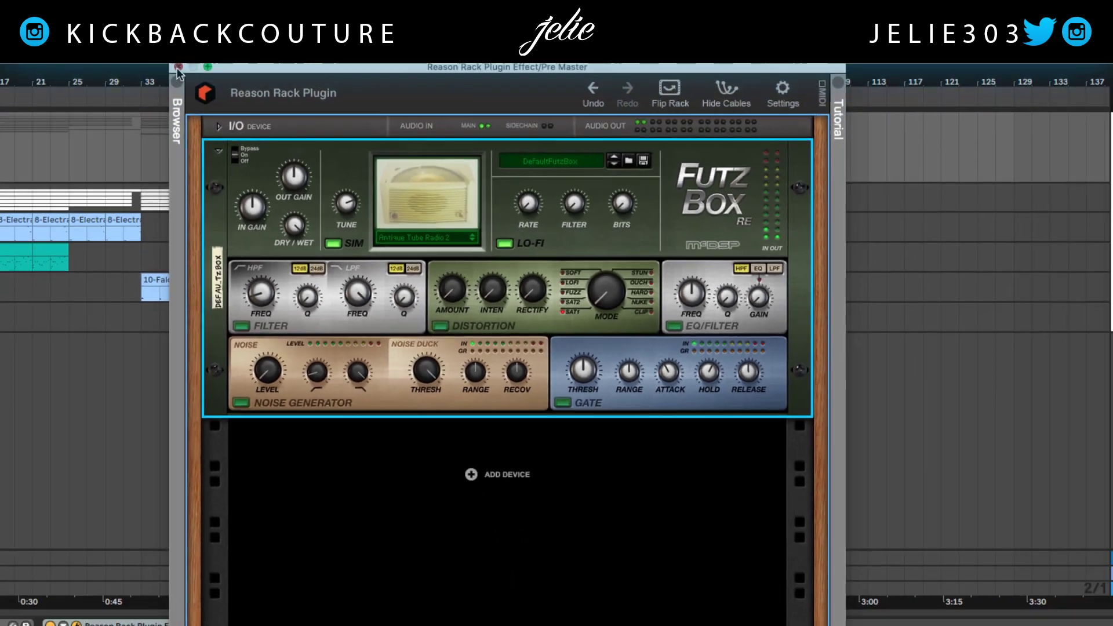
Step: Close the FutzBox rack window, deactivate the second Reason Rack device on Pre Master, and stop the transport
click(178, 67)
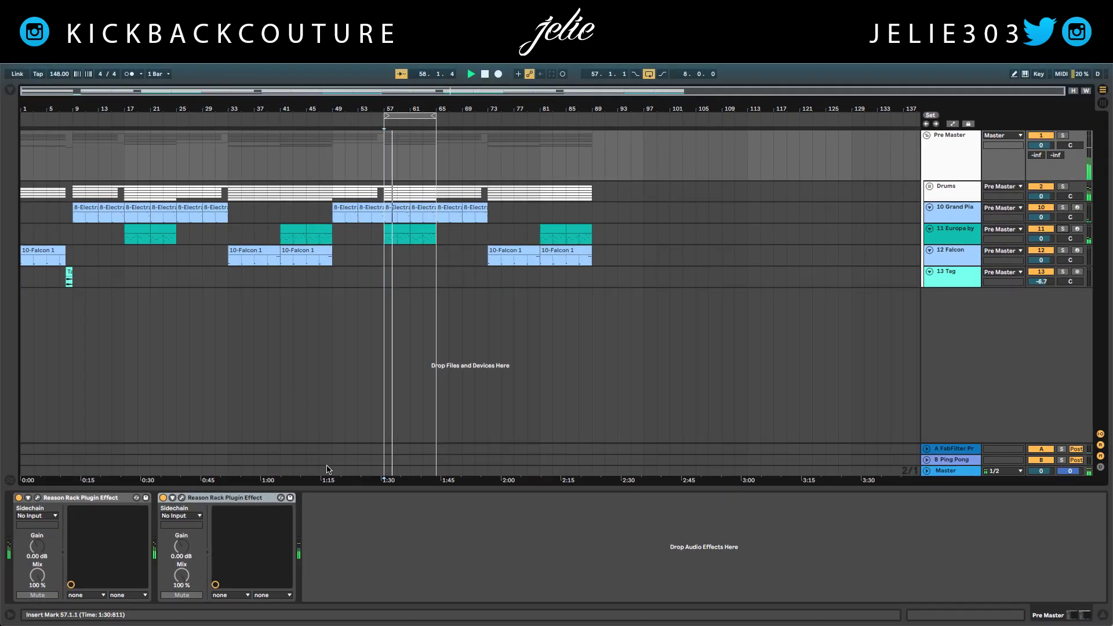
click(163, 498)
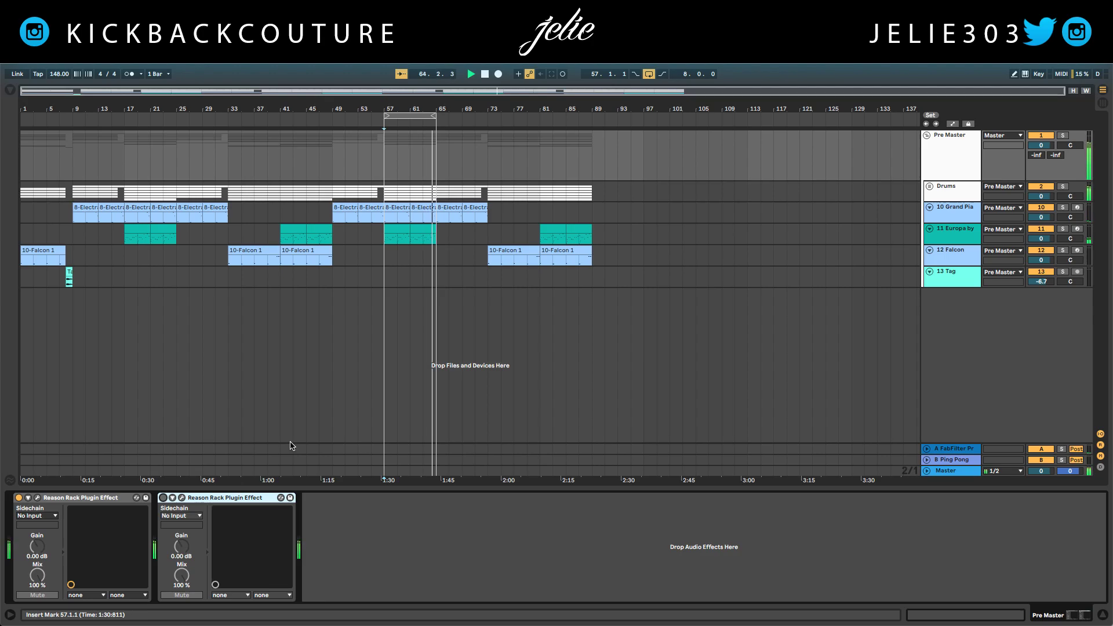
key(space)
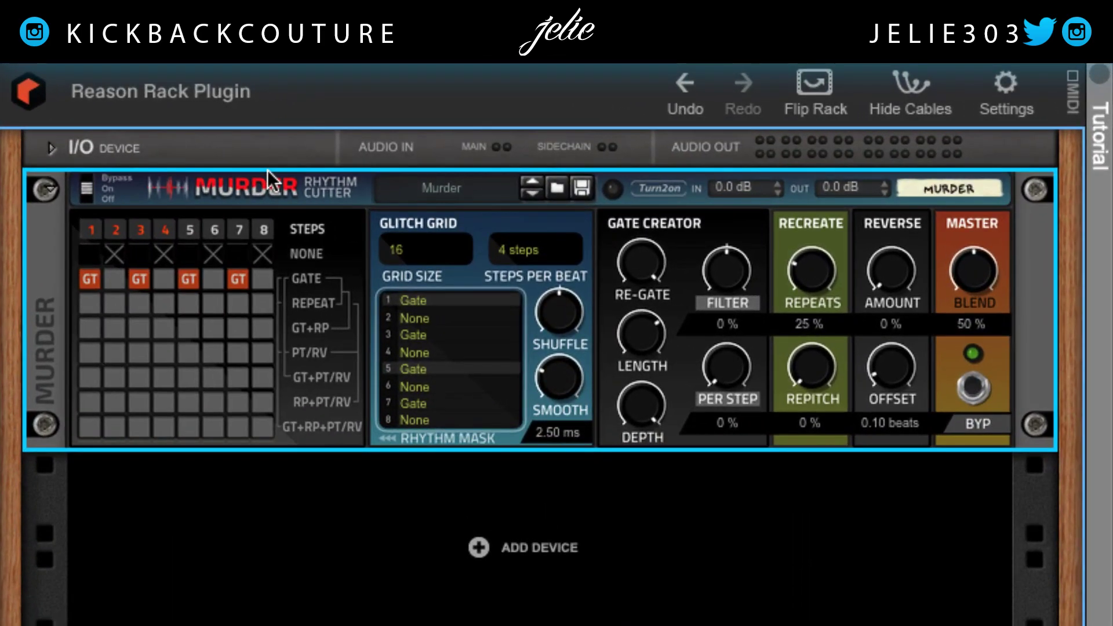
Step: Step Murder through NeoFeed, Not Synced, RePitcher, Serious Tone Arp and Shake It Break It to Slow Trick
click(532, 193)
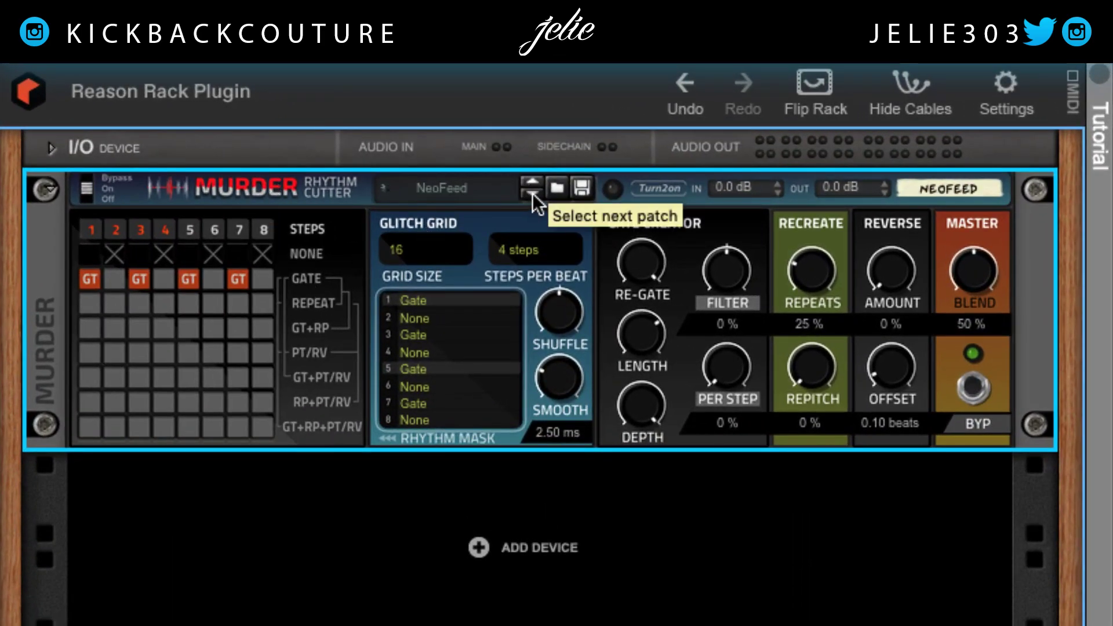
click(533, 193)
click(532, 193)
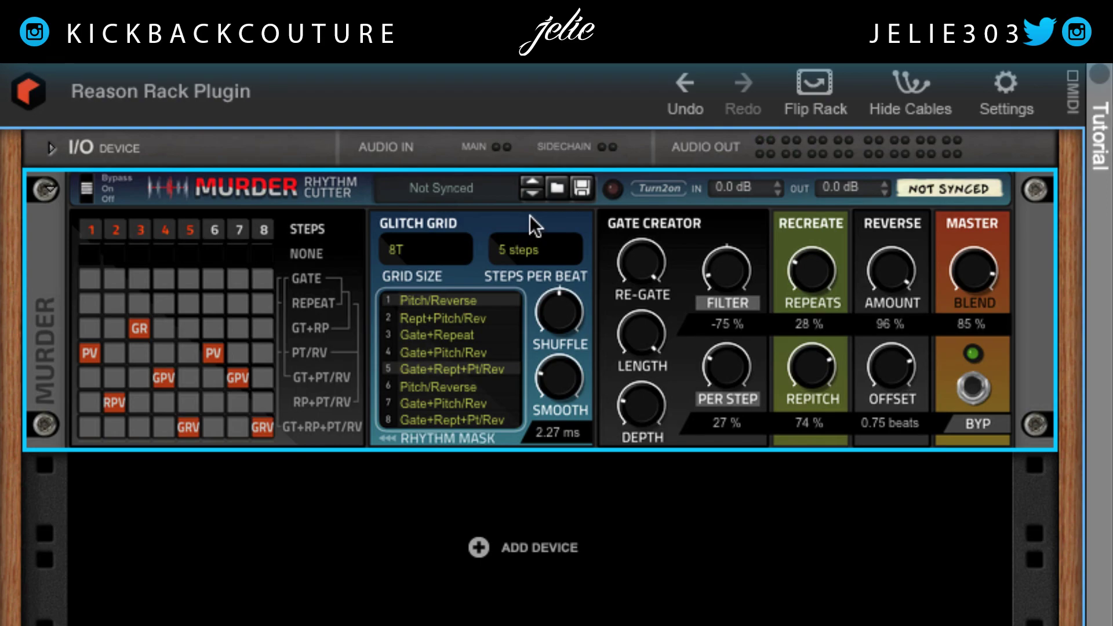
click(534, 193)
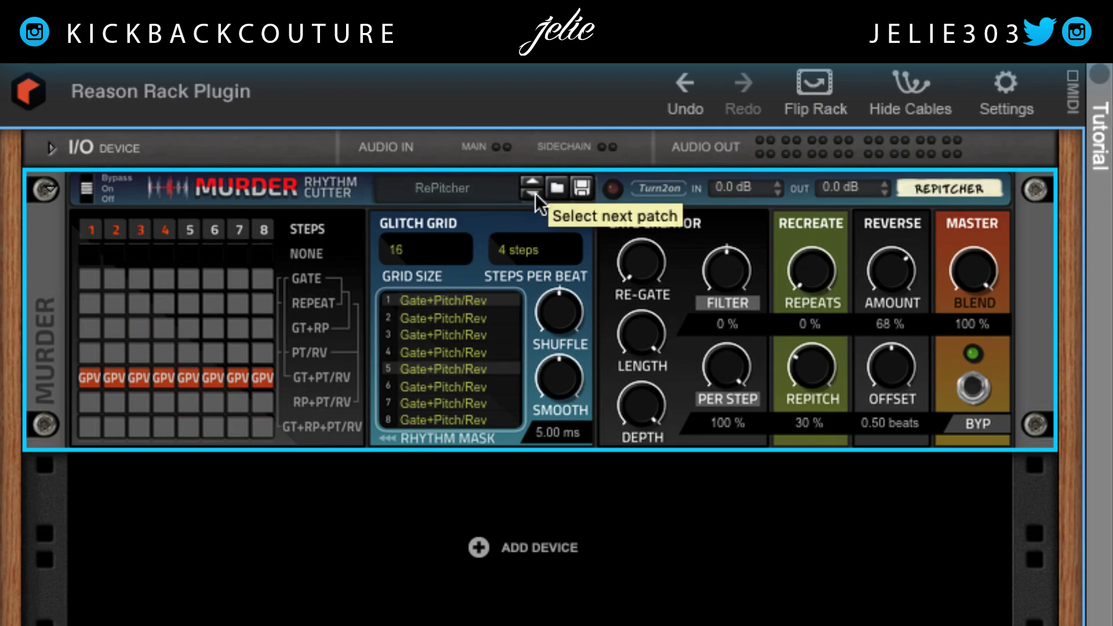
click(534, 193)
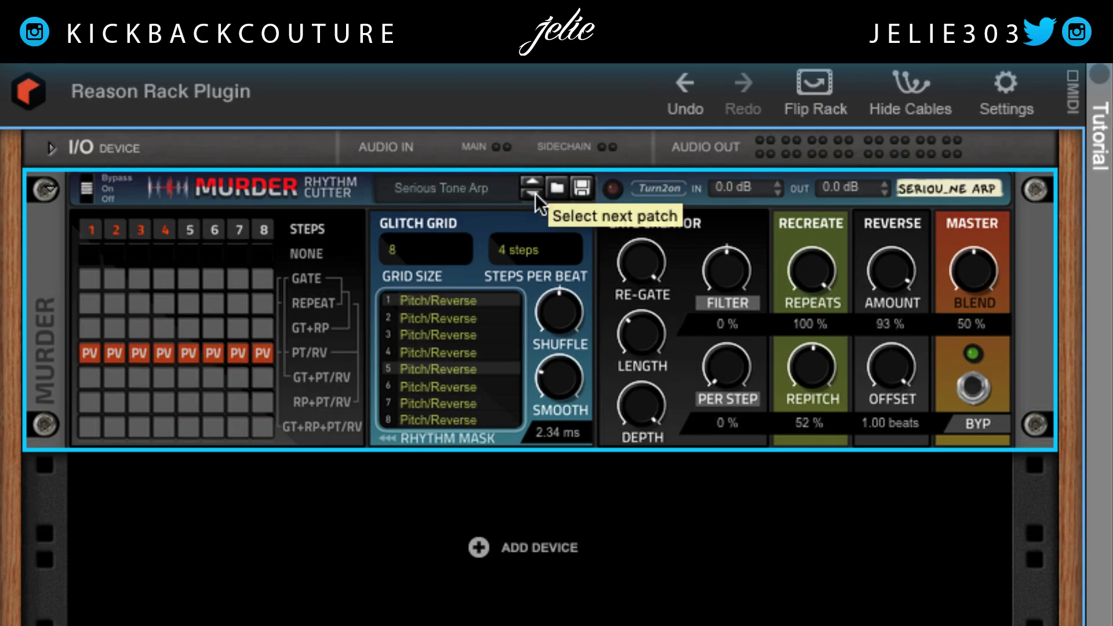
click(534, 193)
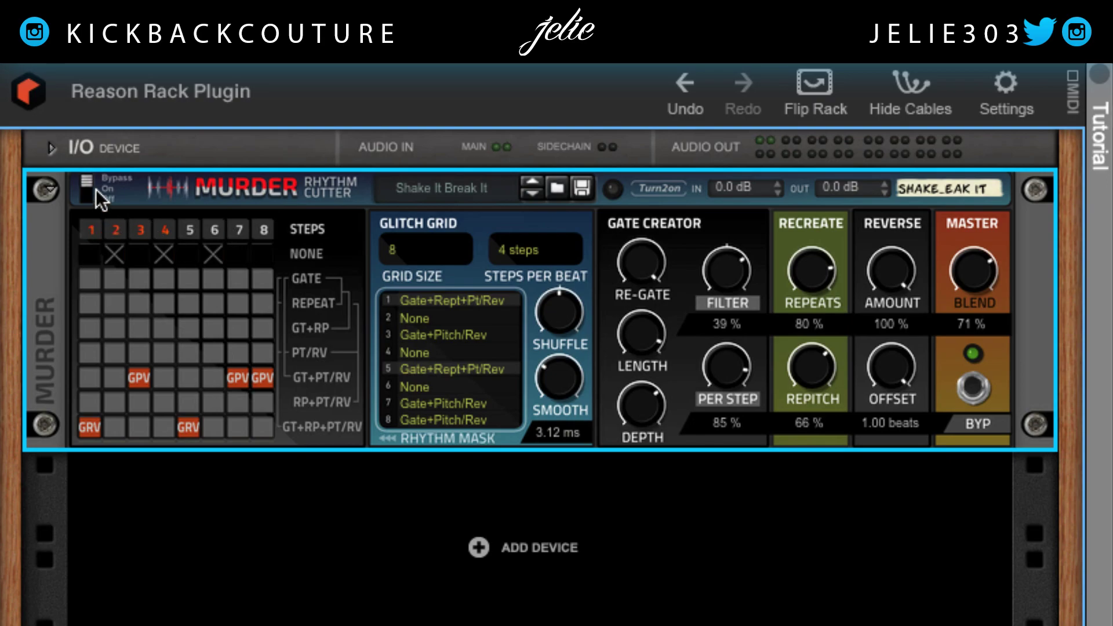
click(528, 192)
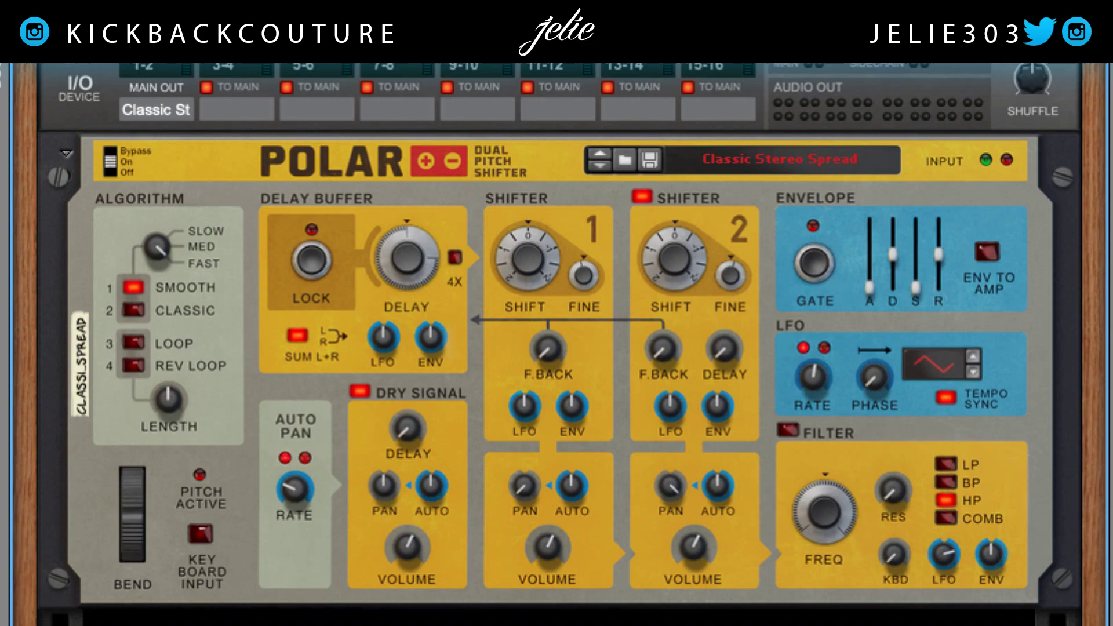
Step: Select the Polar device and set its ALGORITHM to CLASSIC
click(280, 572)
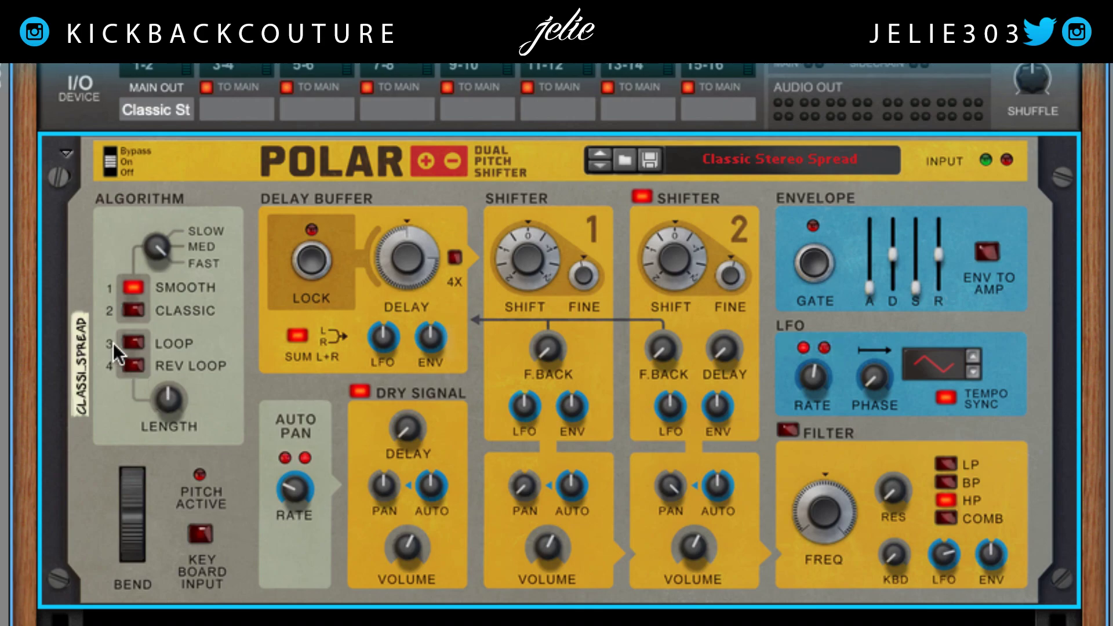
click(138, 311)
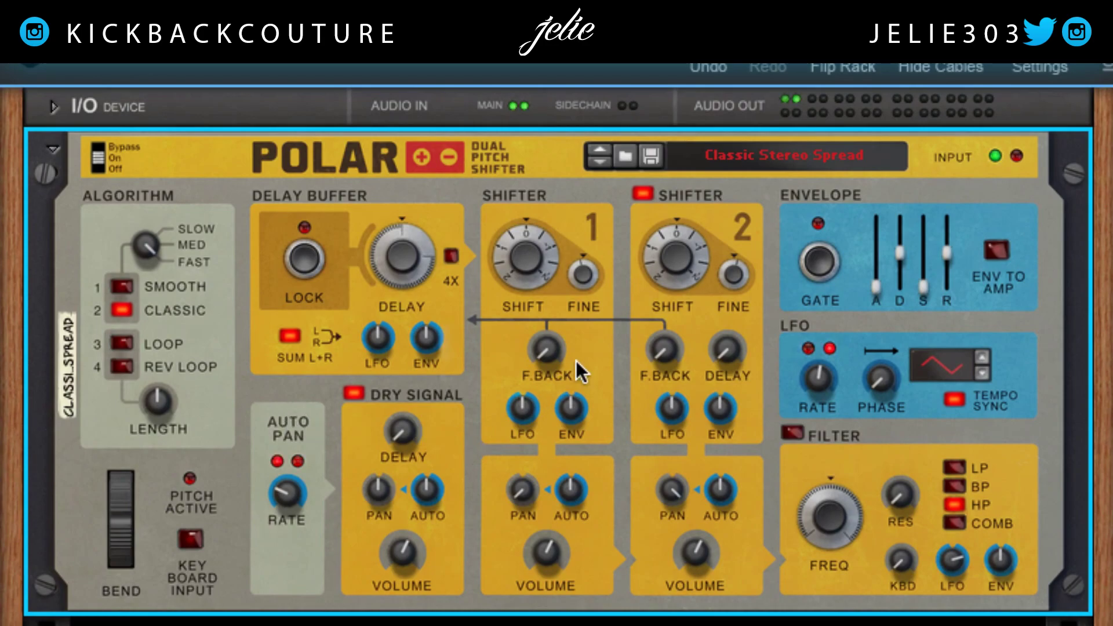
Step: Lower both Shifter 1 and Shifter 2 SHIFT knobs to -24 semitones
drag(536, 283, 539, 507)
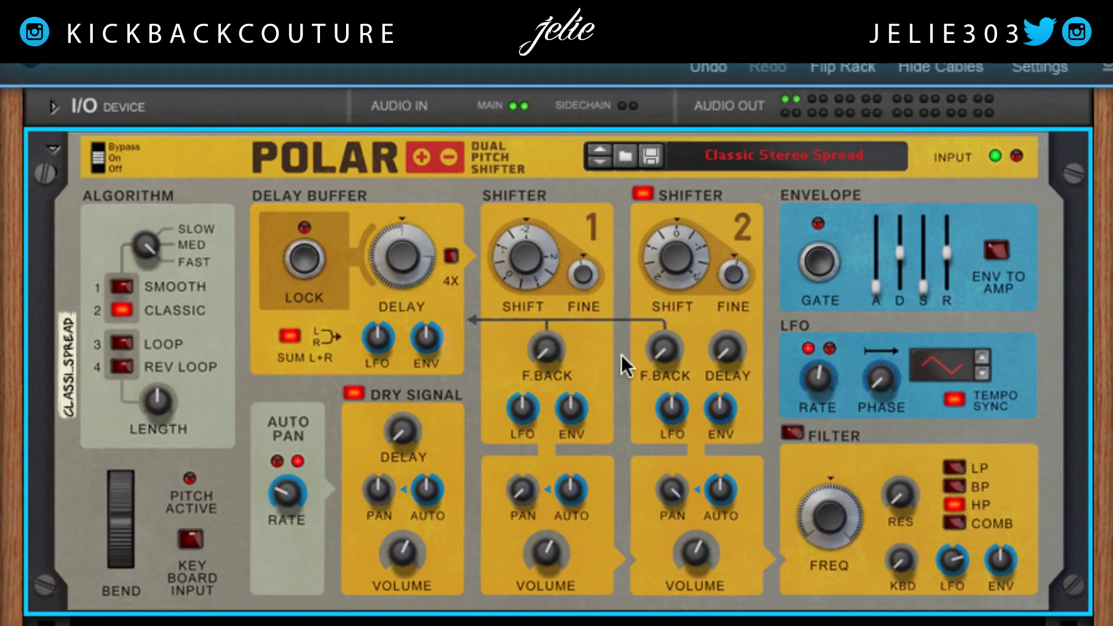
mouse_move(677, 258)
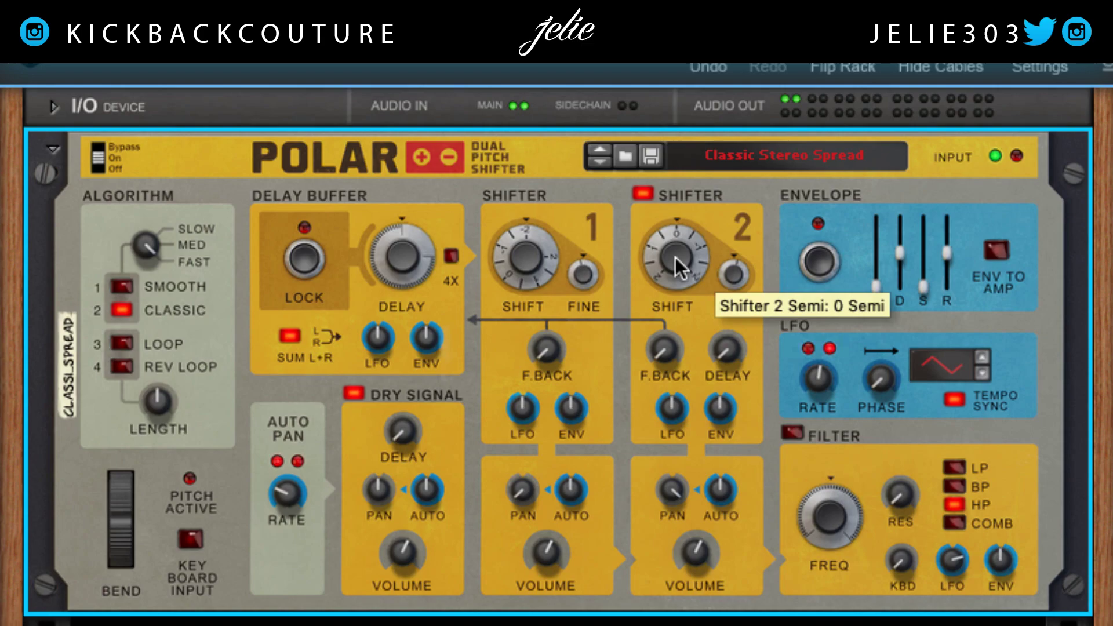
drag(673, 256, 704, 461)
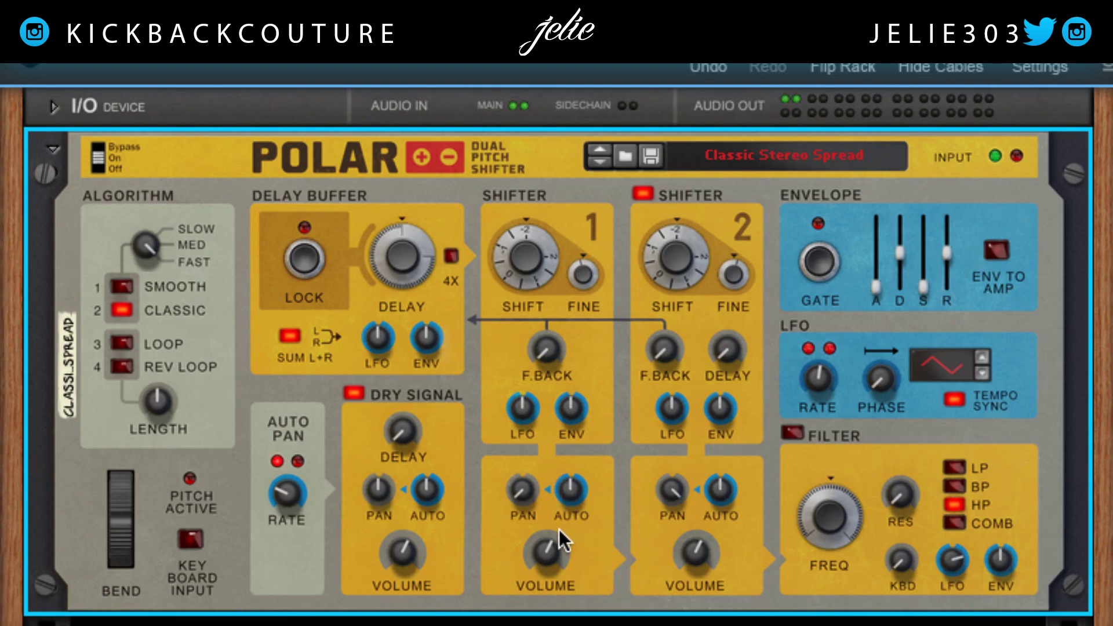
Step: Toggle Shifter 2 off, on and off again, then reset Shifter 1 SHIFT to 0
click(645, 194)
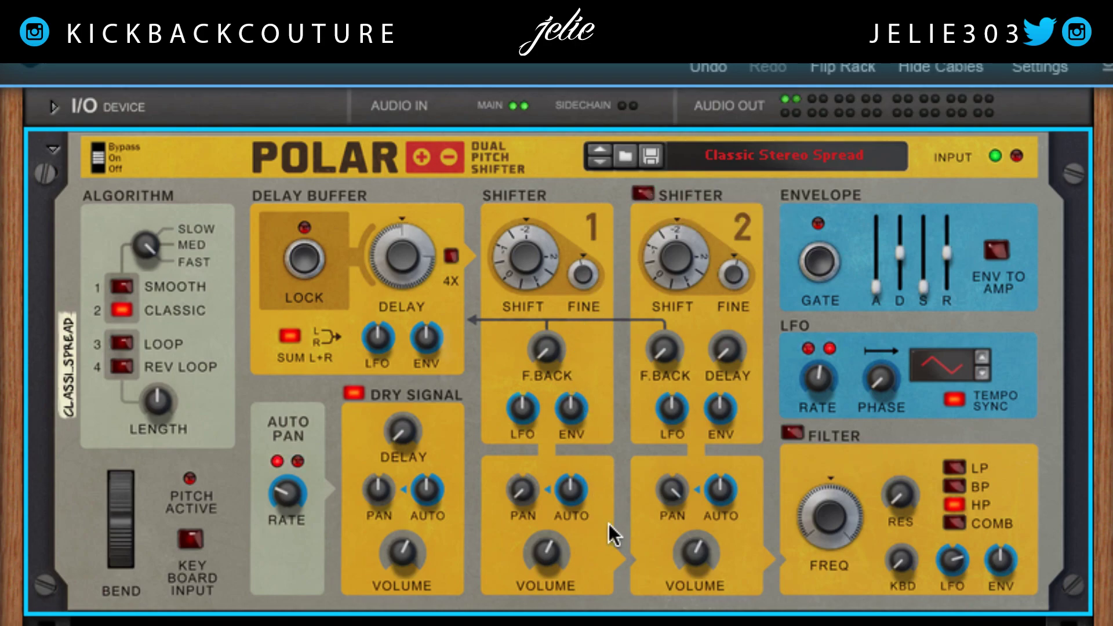
click(643, 193)
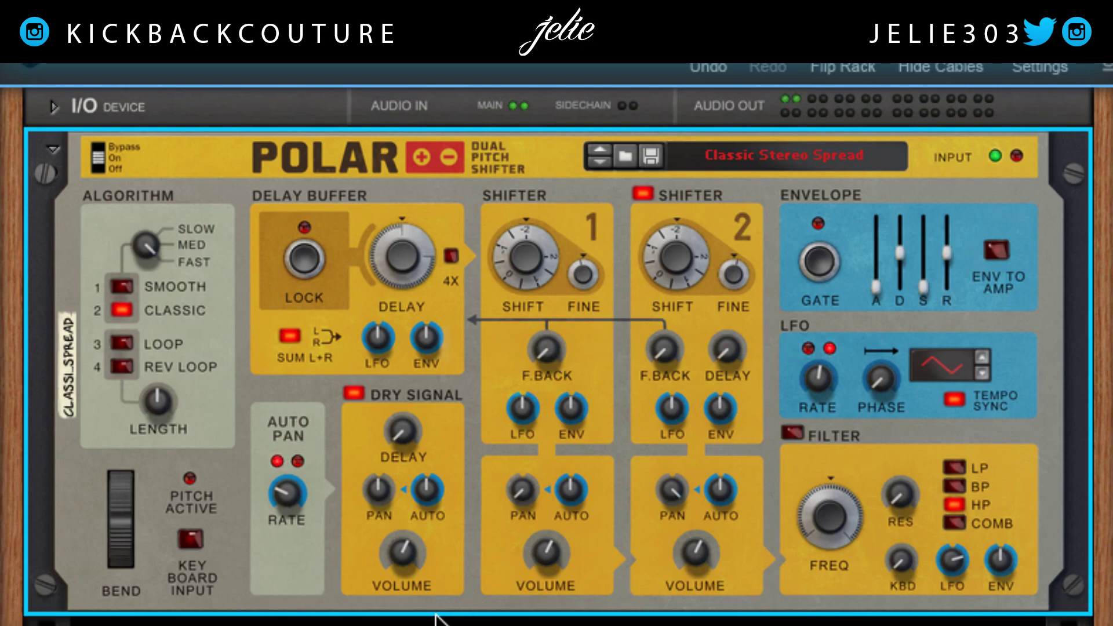
click(644, 194)
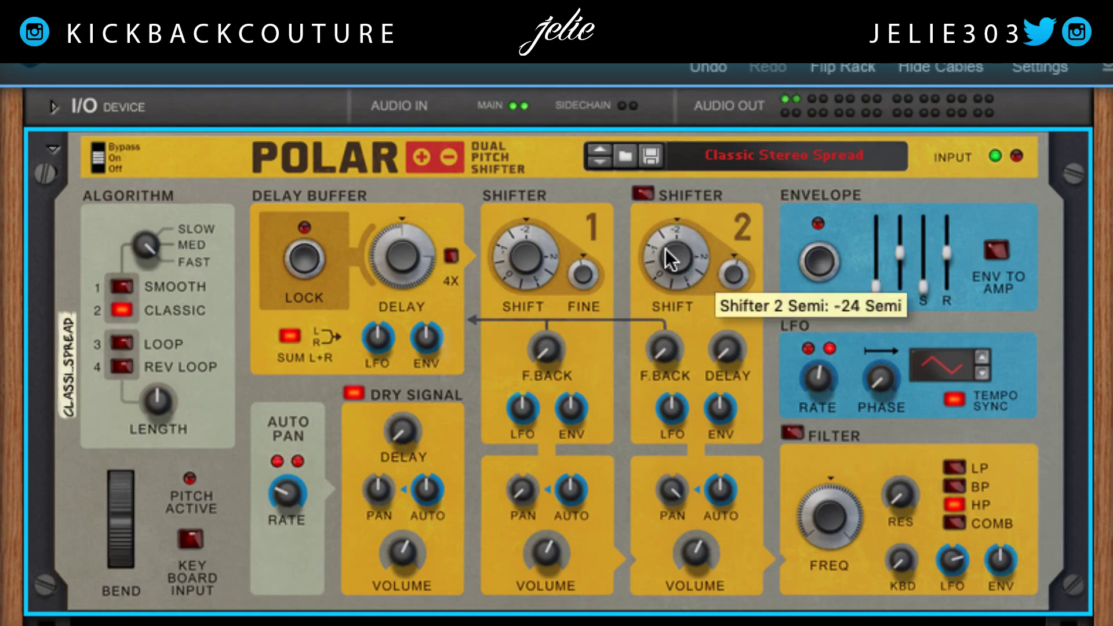
ctrl+click(522, 262)
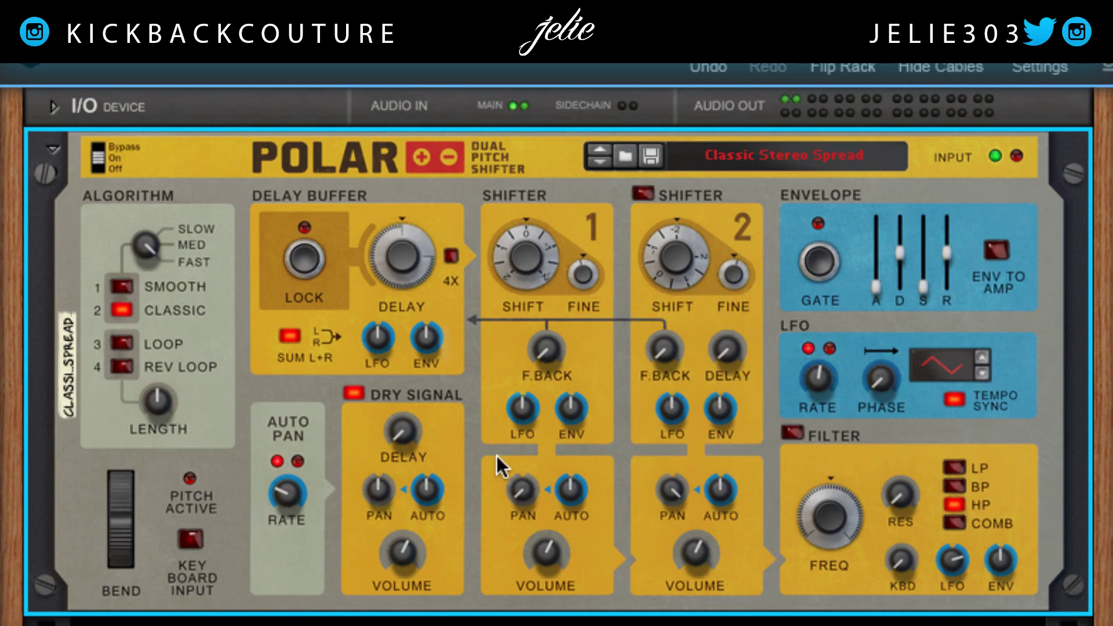